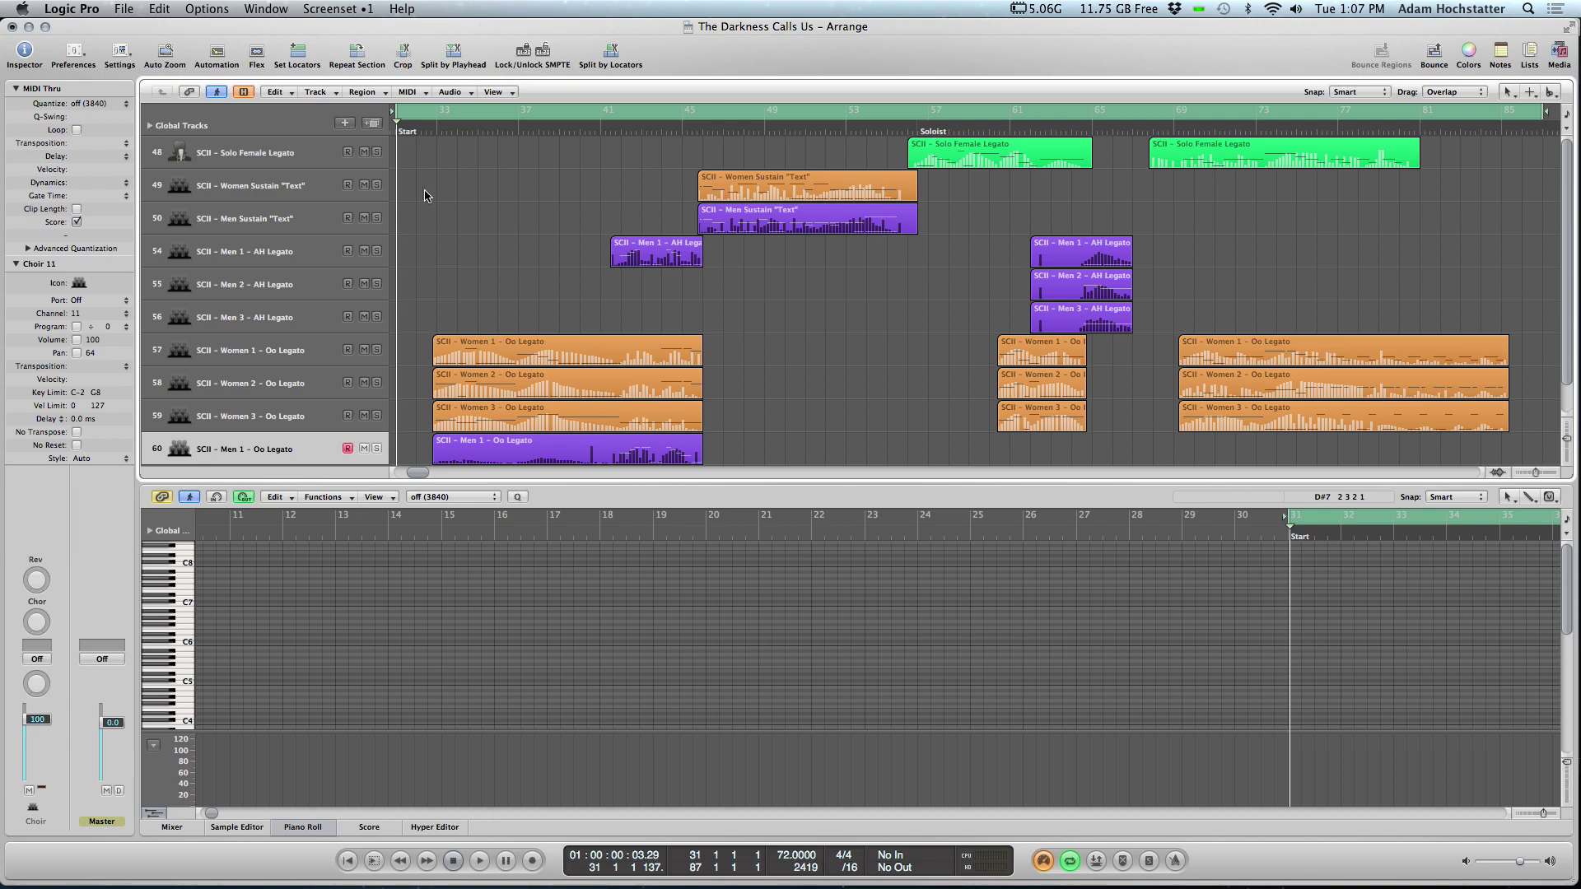
# - Show the notes of the Solo Female Legato, Women Sustain "Text" and Men Sustain "Text" tracks one after another in the Piano Roll
pyautogui.click(315, 149)
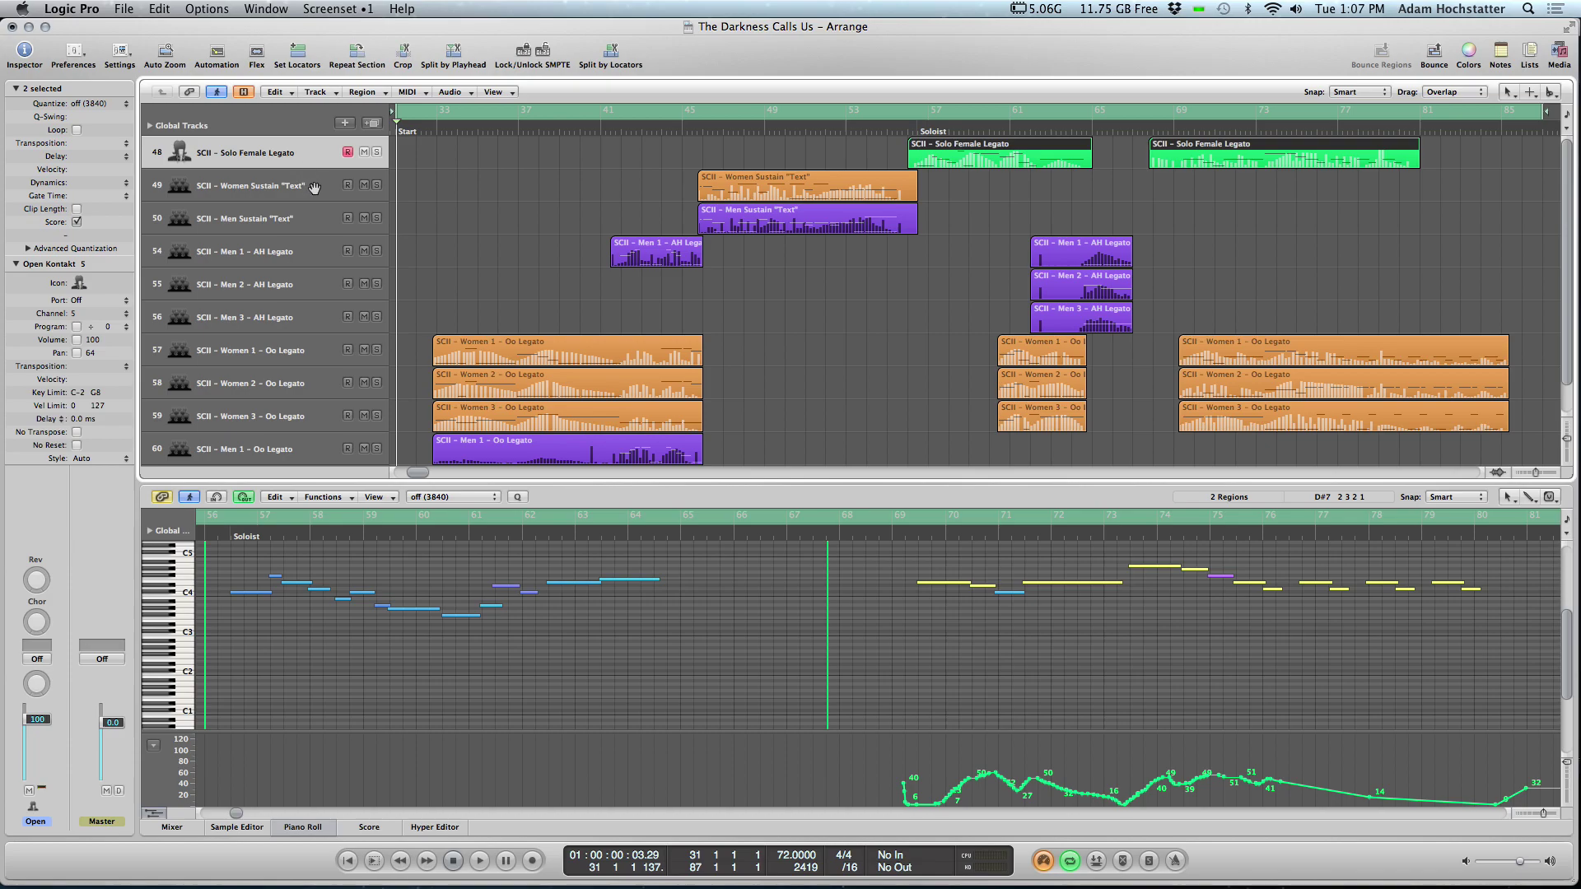
pyautogui.click(315, 186)
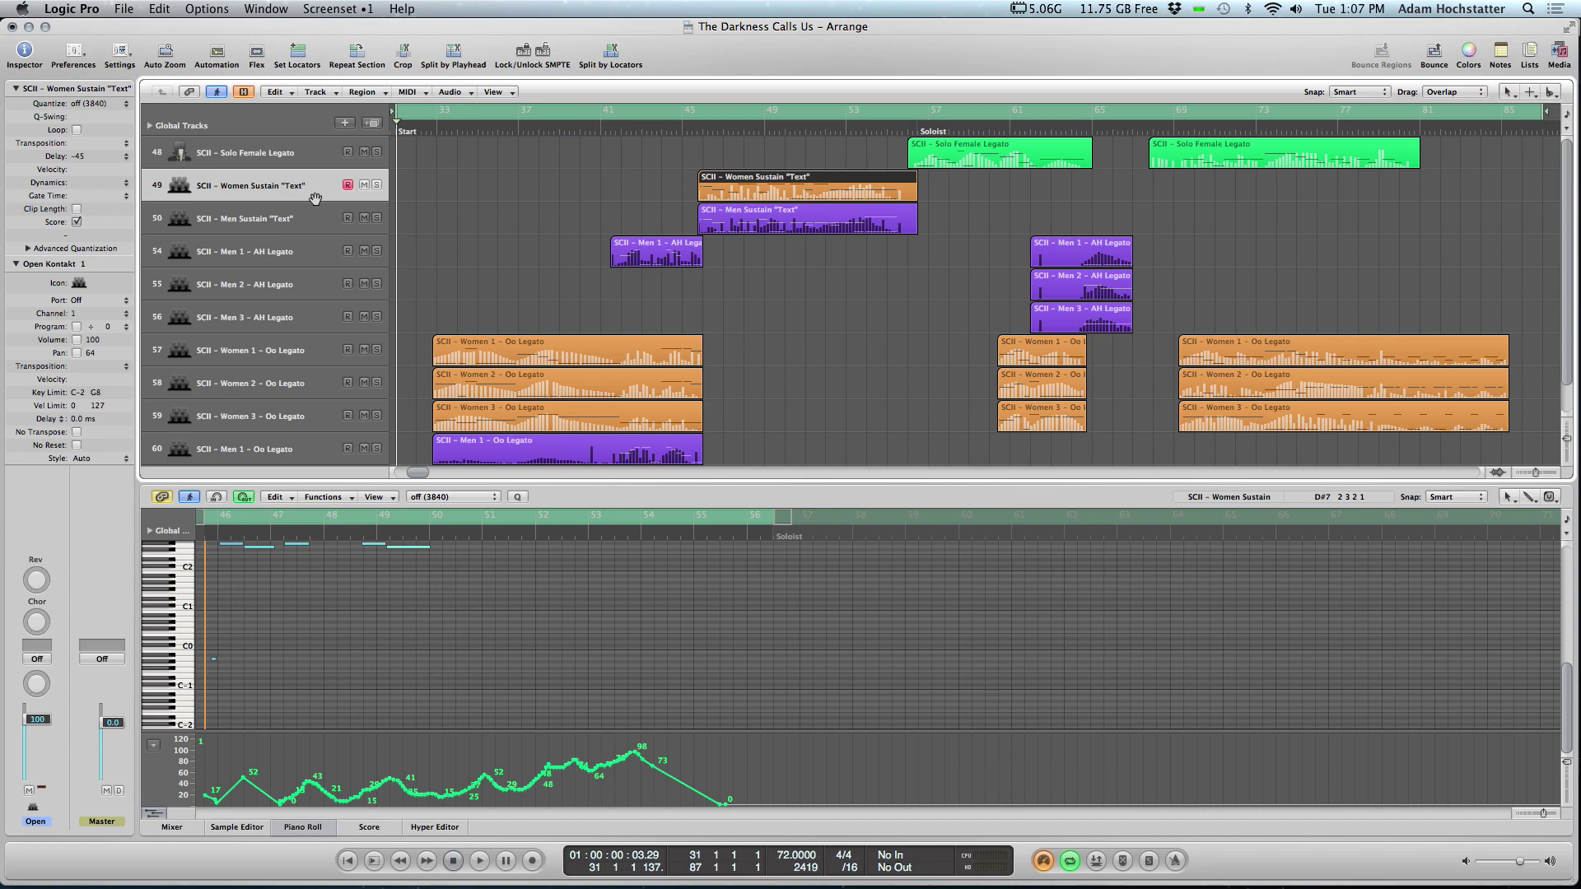
pyautogui.click(312, 216)
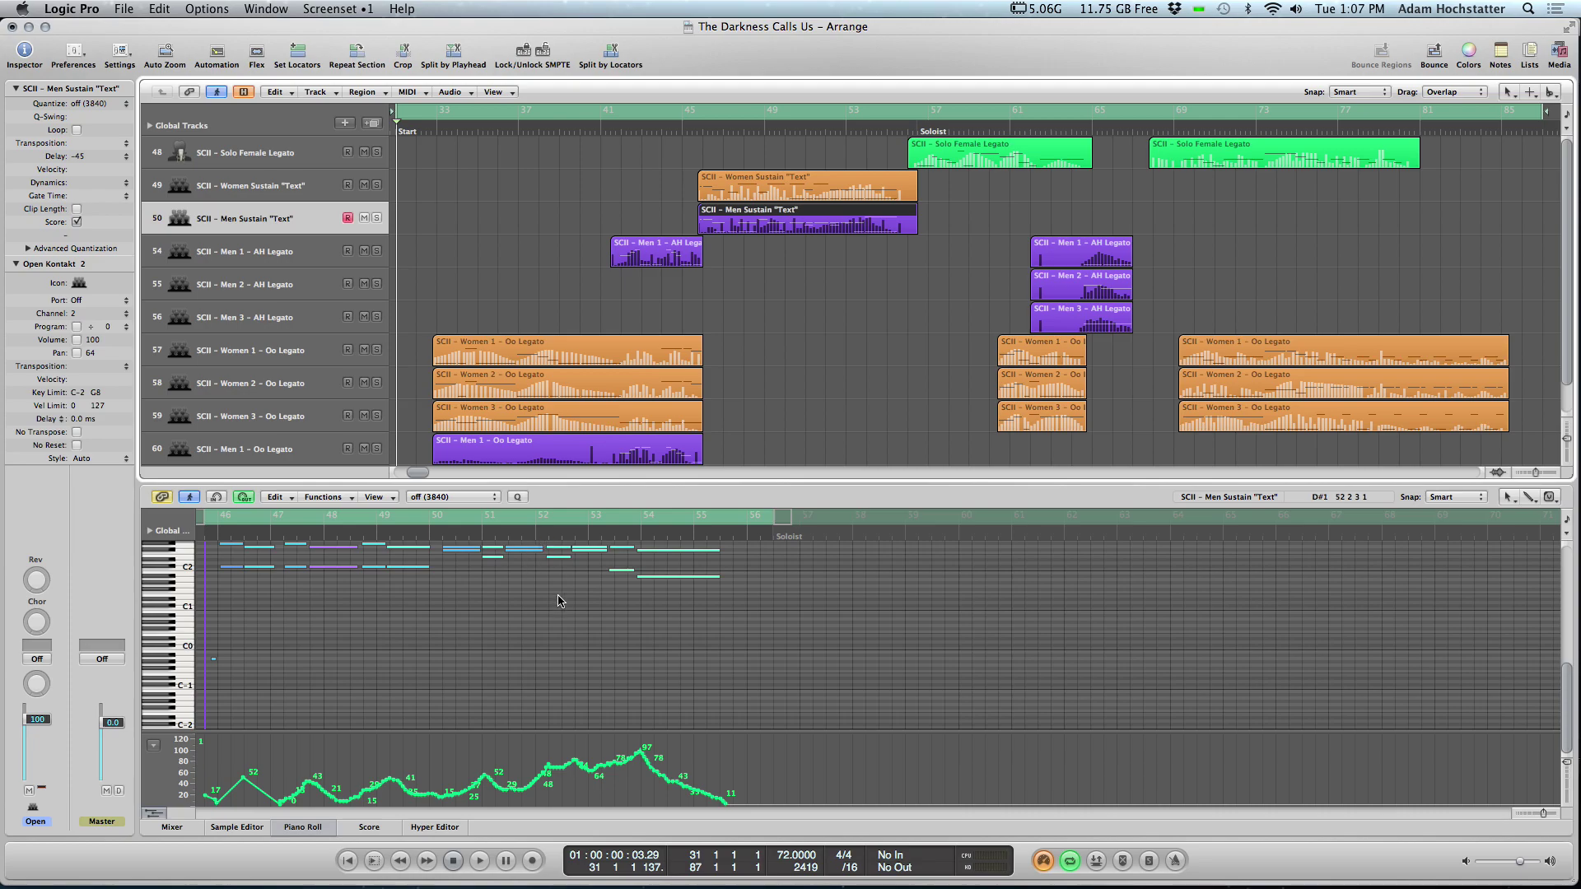
pyautogui.scroll(3, 560, 603)
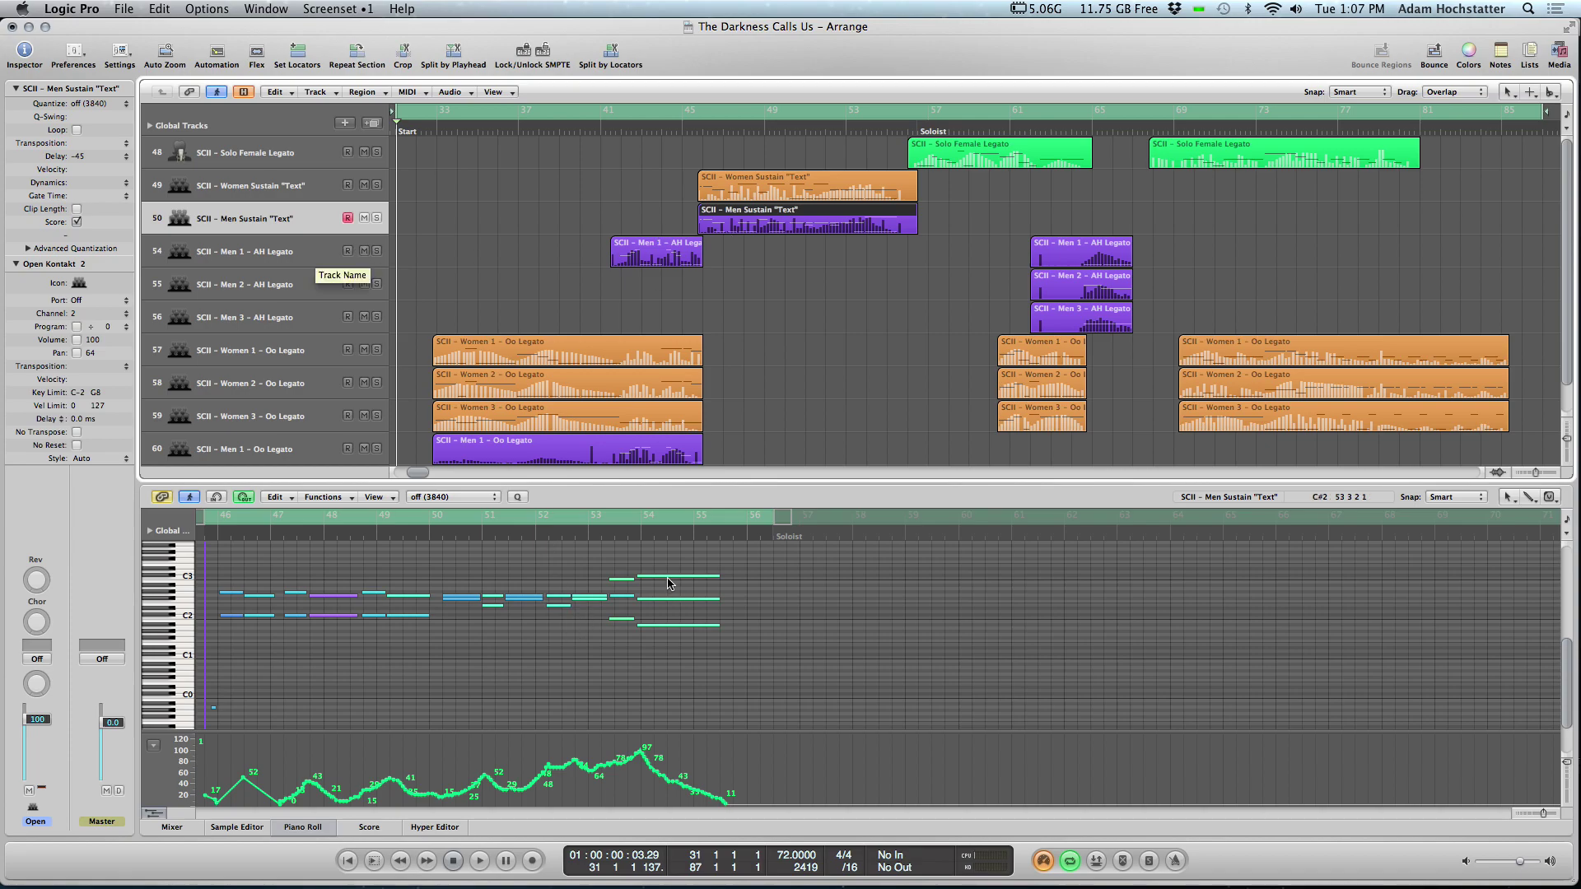
# - Go through the Men 1, Men 2 and Men 3 AH Legato tracks, viewing the notes and controller curve of each
pyautogui.click(313, 259)
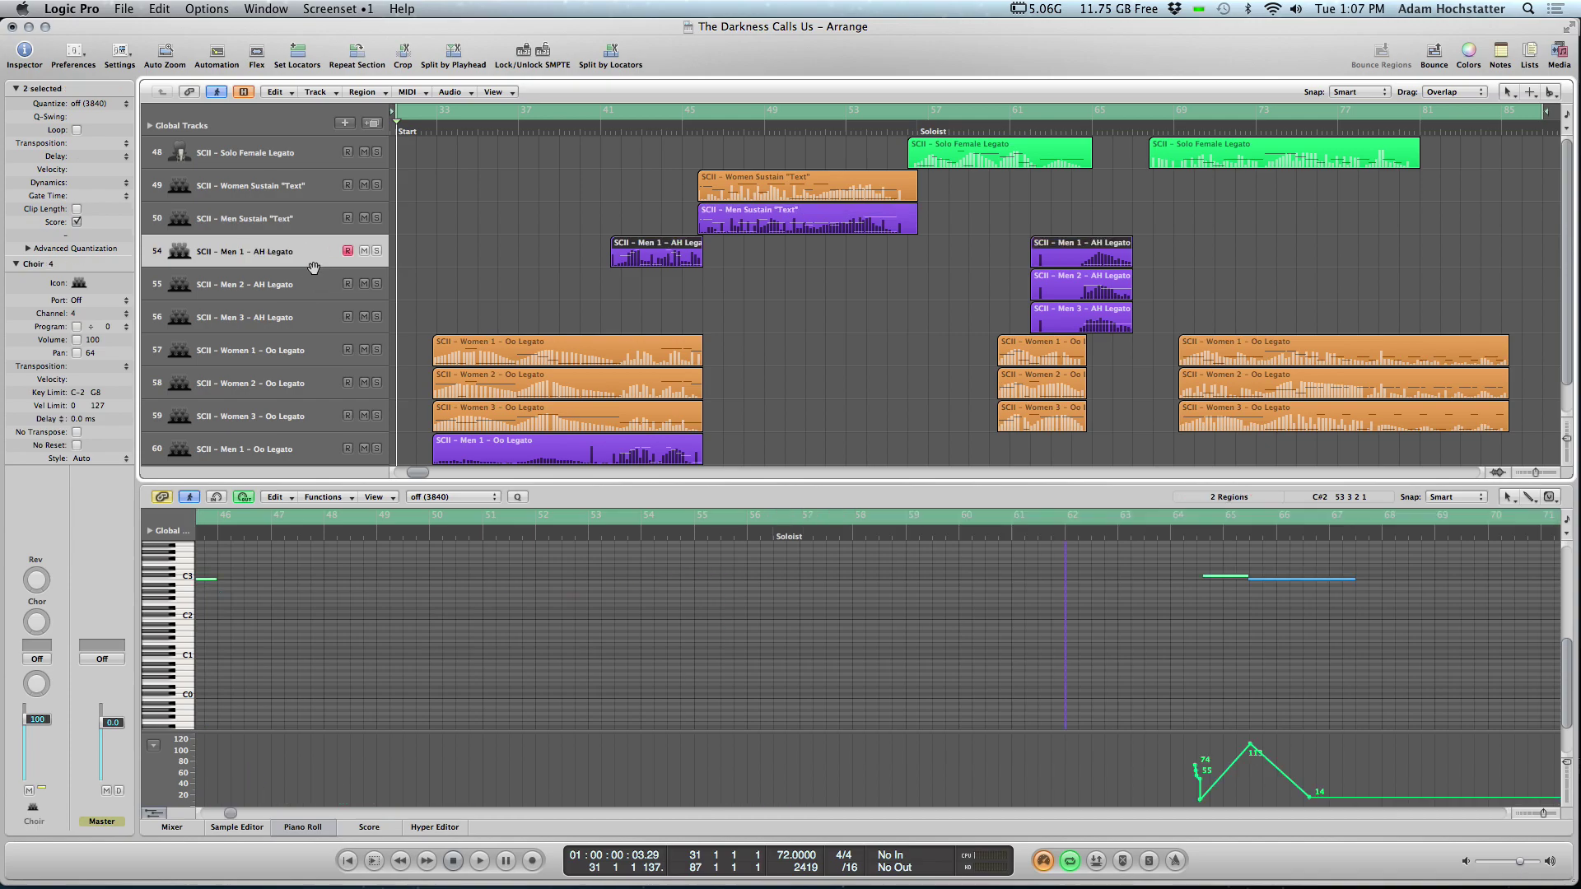
pyautogui.click(311, 286)
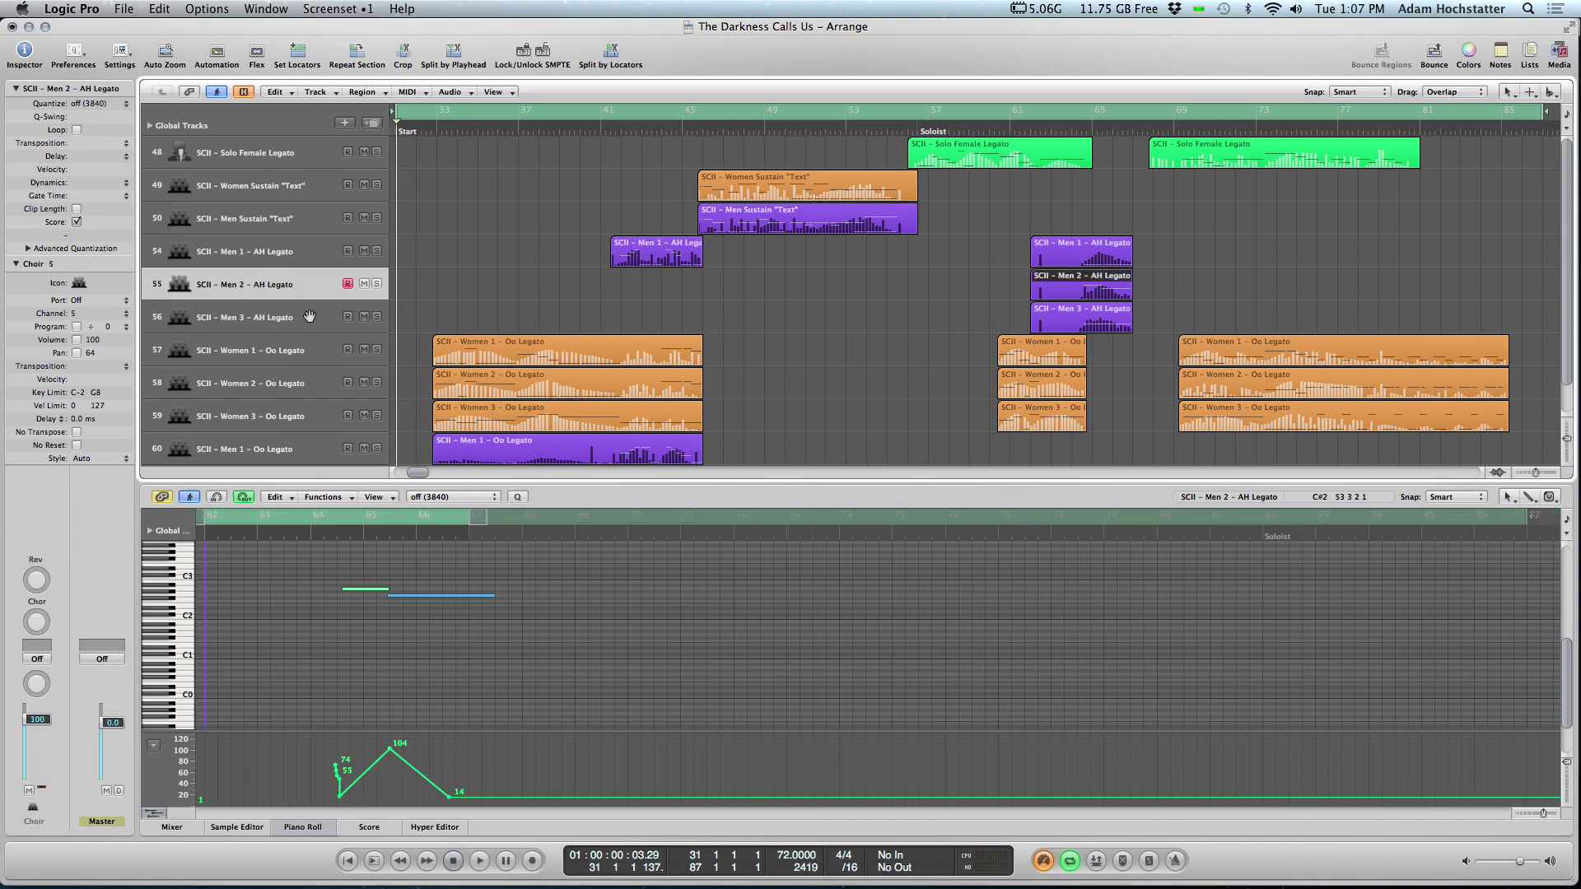
pyautogui.click(308, 322)
# - Go through the Women 1, 2 and 3 and the Men 1 Oo Legato tracks, viewing the notes of each
pyautogui.click(310, 354)
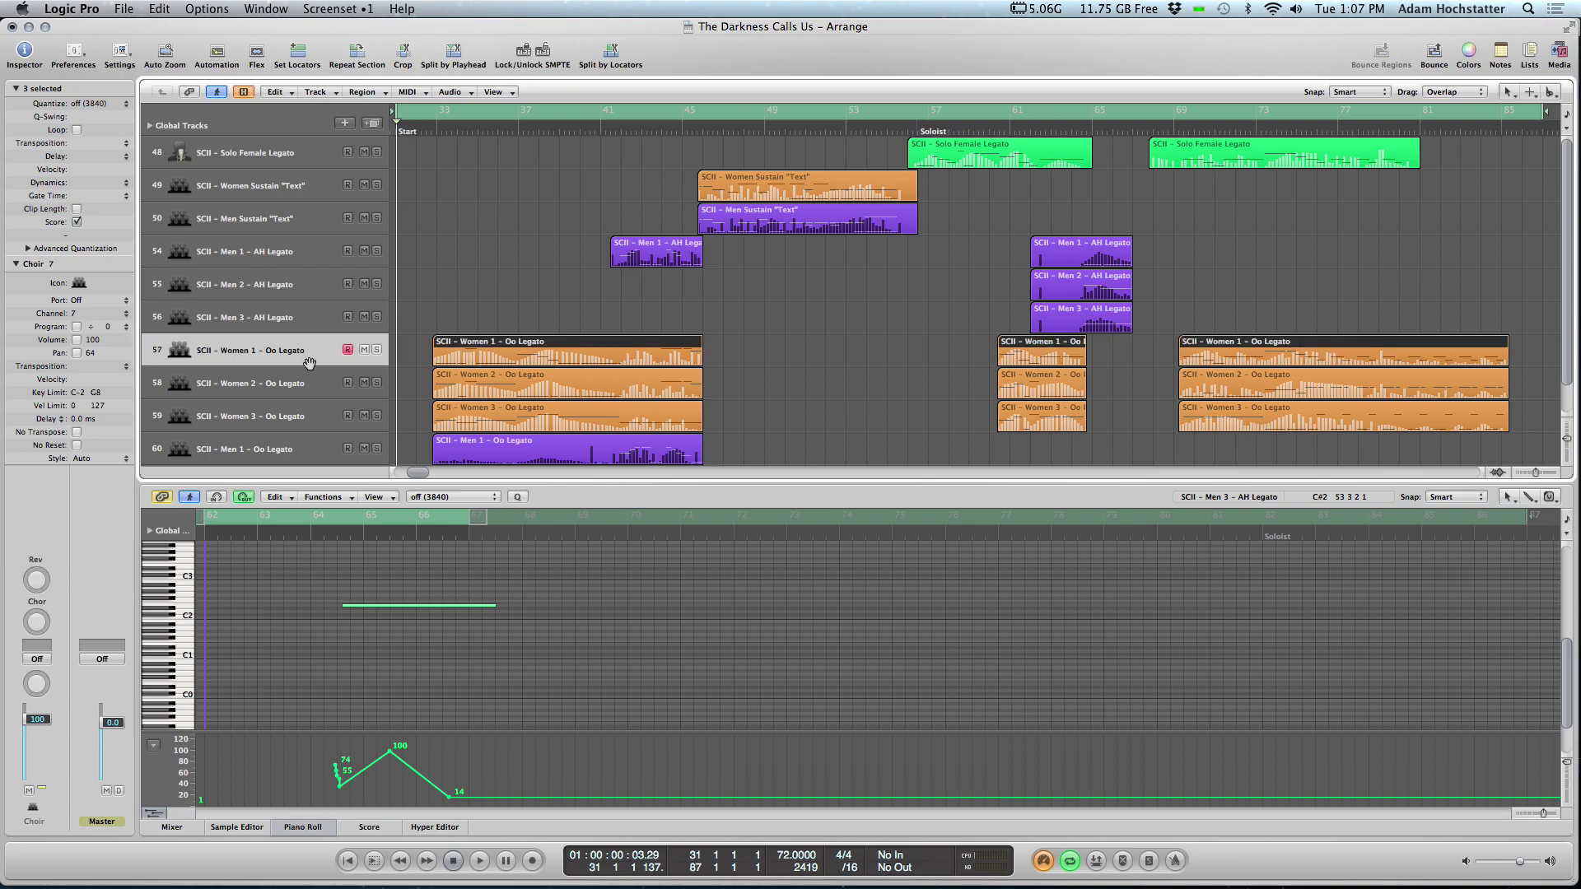
pyautogui.click(312, 383)
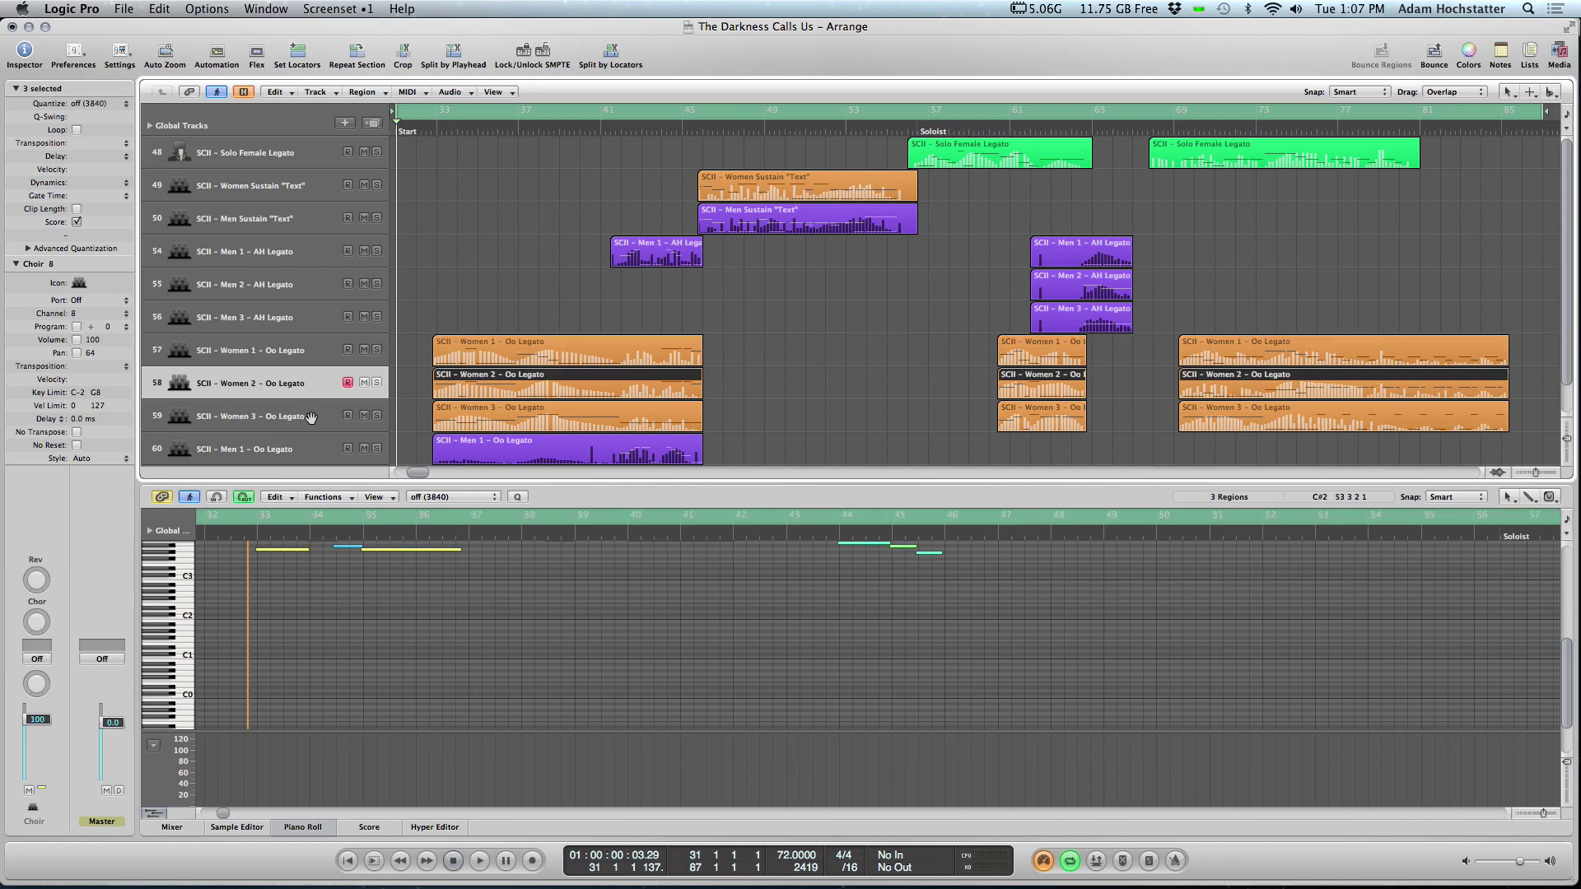
pyautogui.click(311, 418)
pyautogui.click(311, 449)
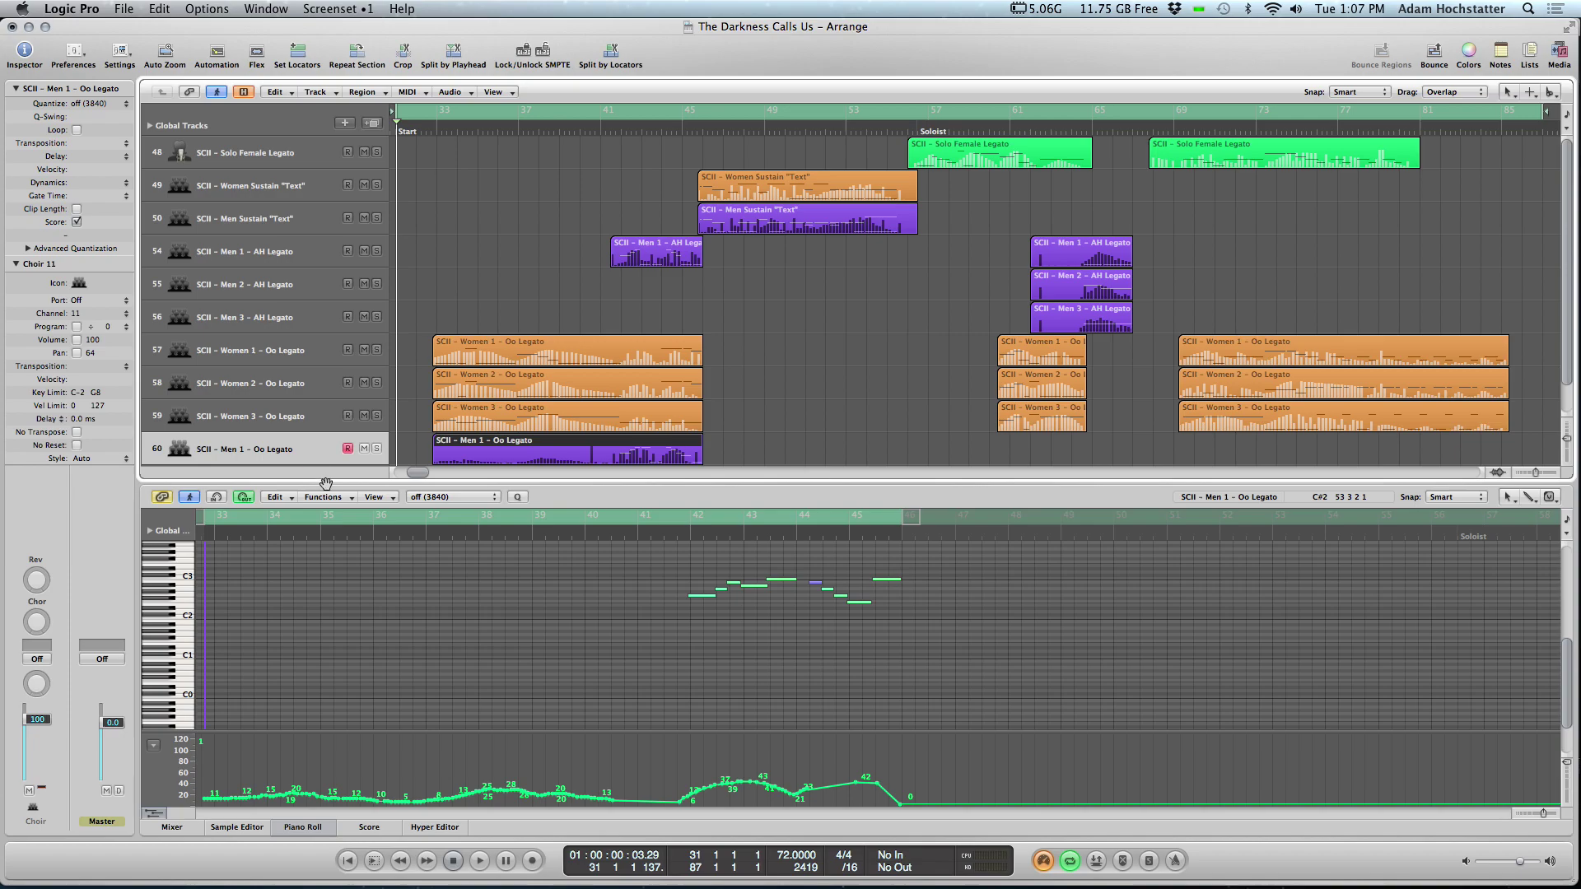
pyautogui.scroll(3, 549, 642)
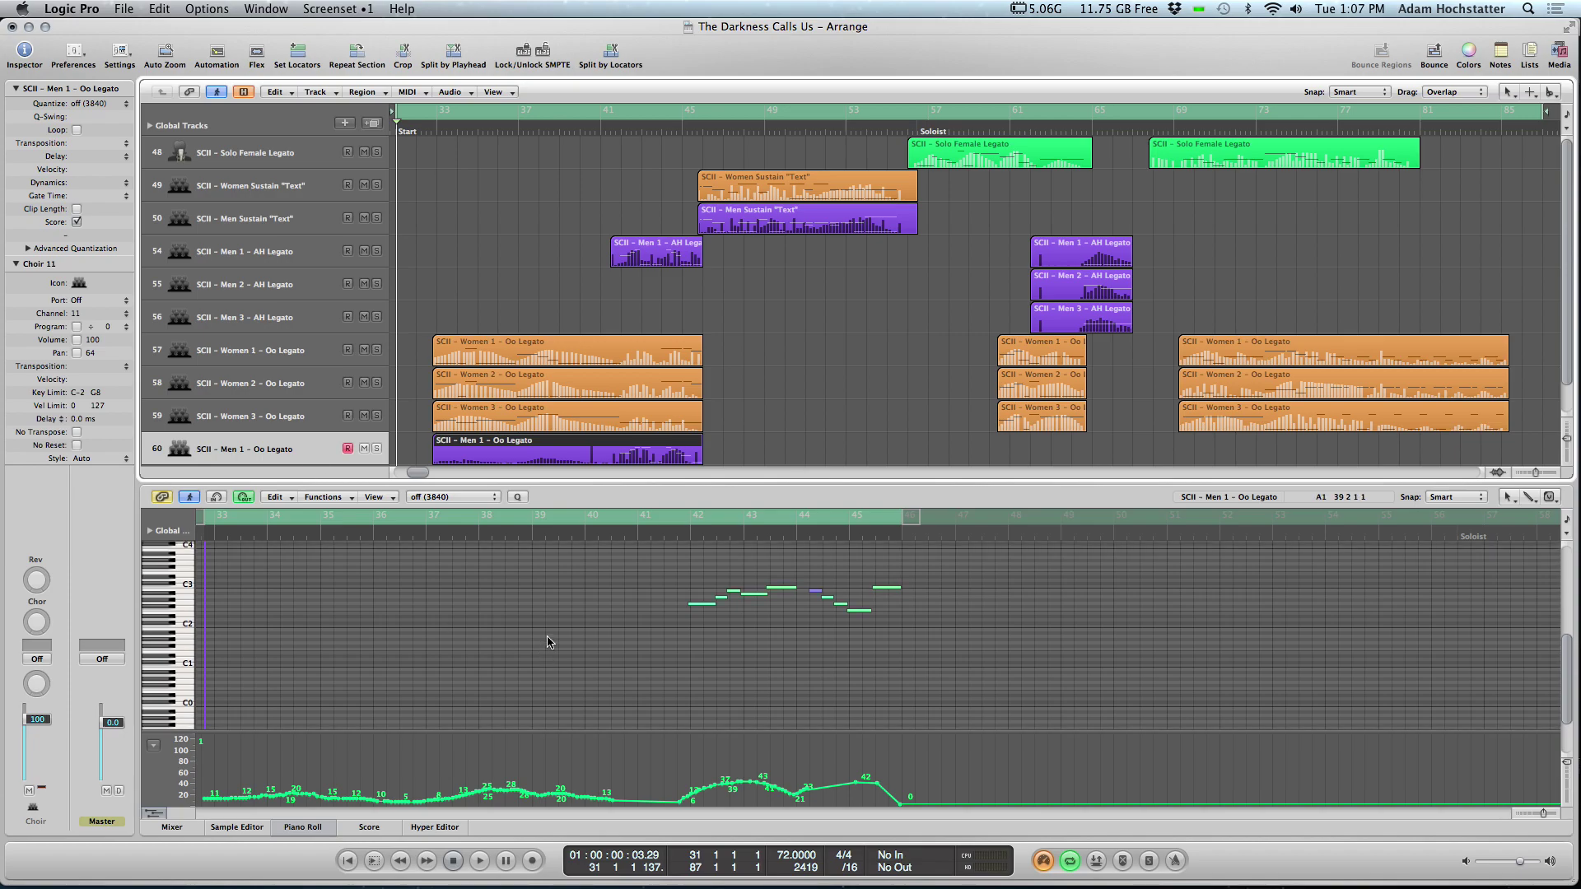
pyautogui.scroll(2, 549, 642)
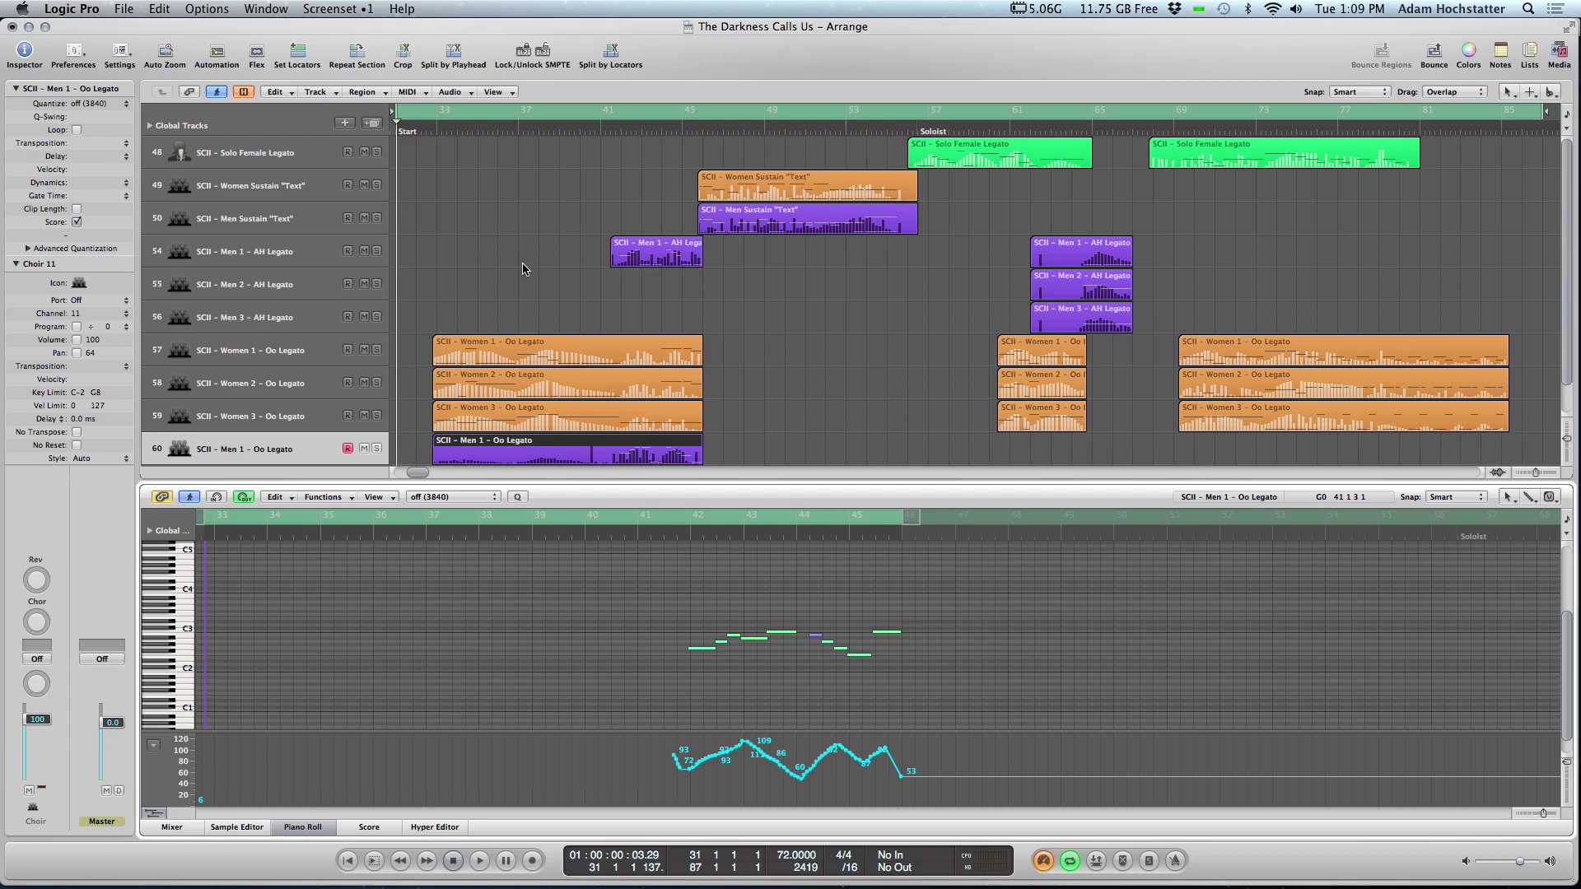
# - Play from the Start marker and show the four opening Women and Men Oo Legato regions together in the Piano Roll
pyautogui.click(540, 350)
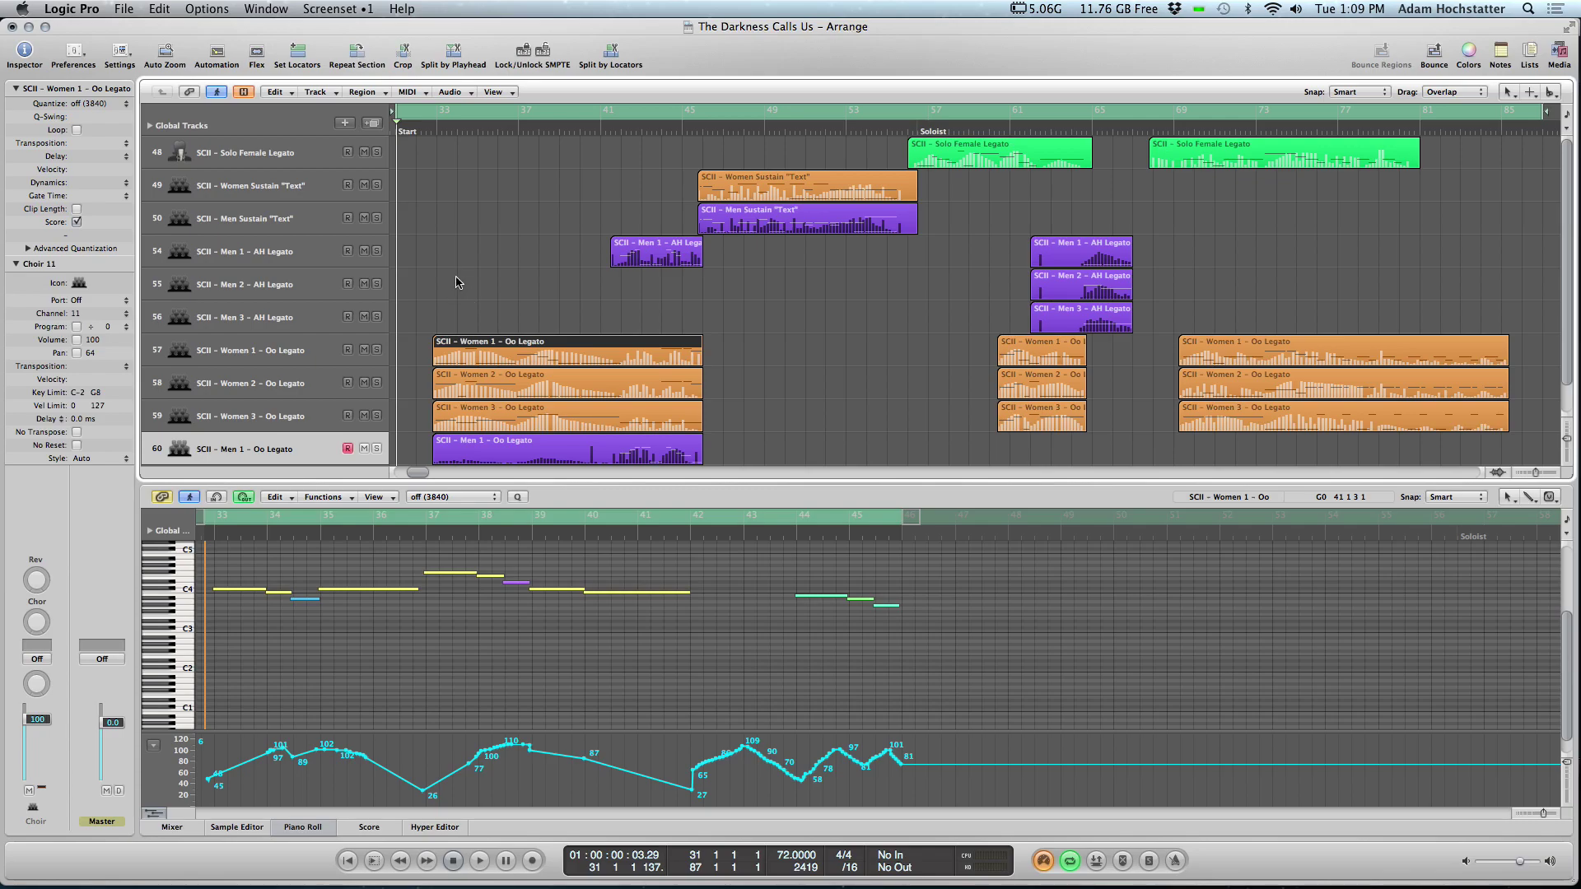
pyautogui.click(450, 323)
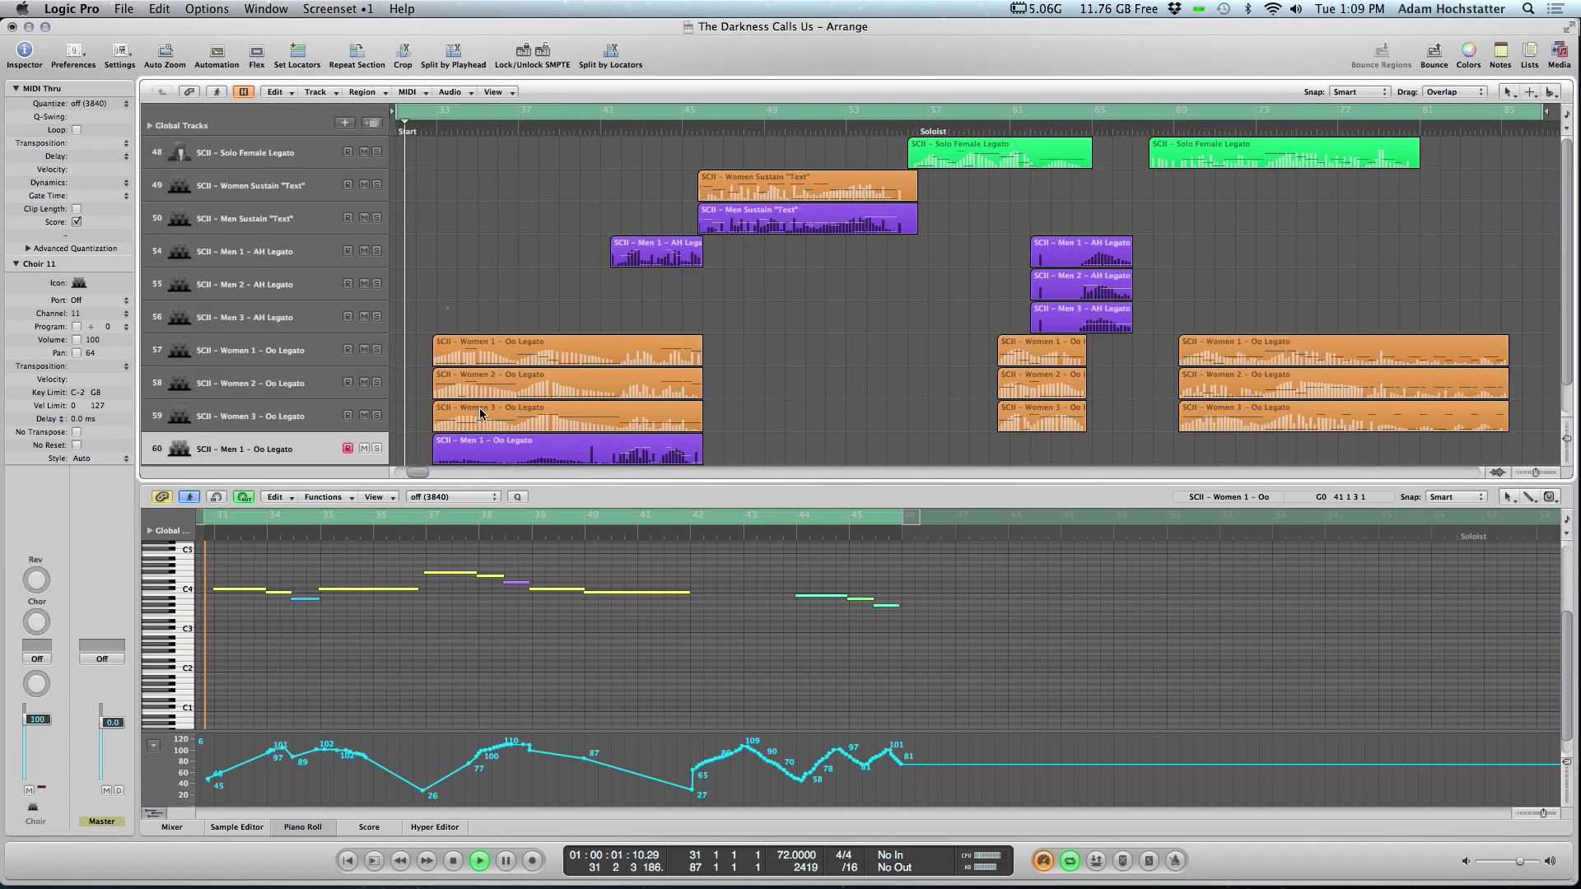
pyautogui.moveTo(454, 336); pyautogui.dragTo(495, 449)
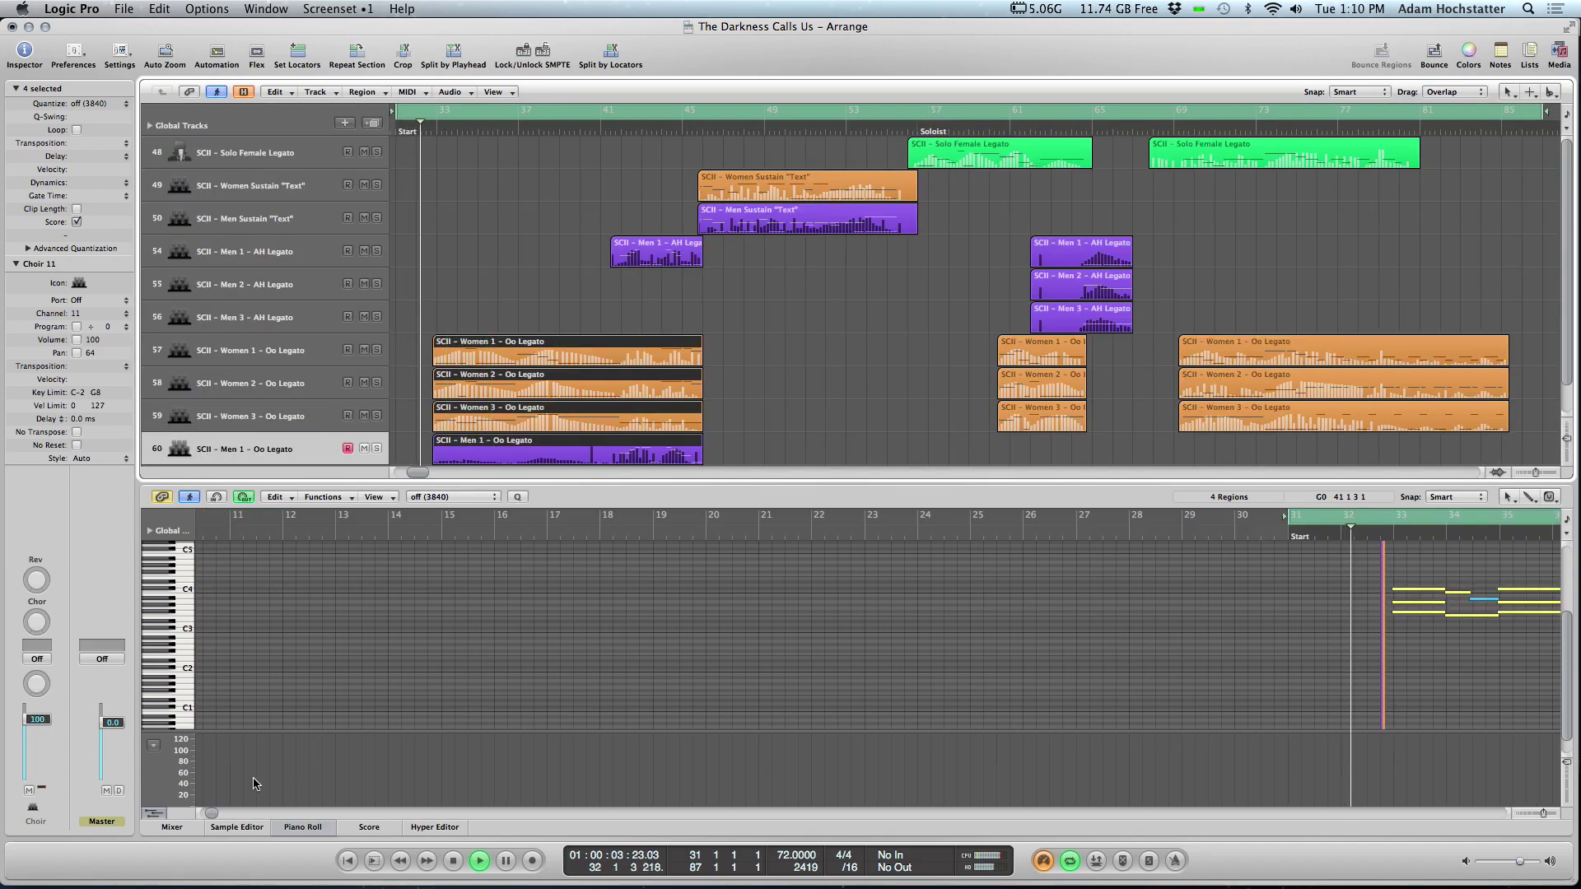
pyautogui.moveTo(211, 810); pyautogui.dragTo(221, 818)
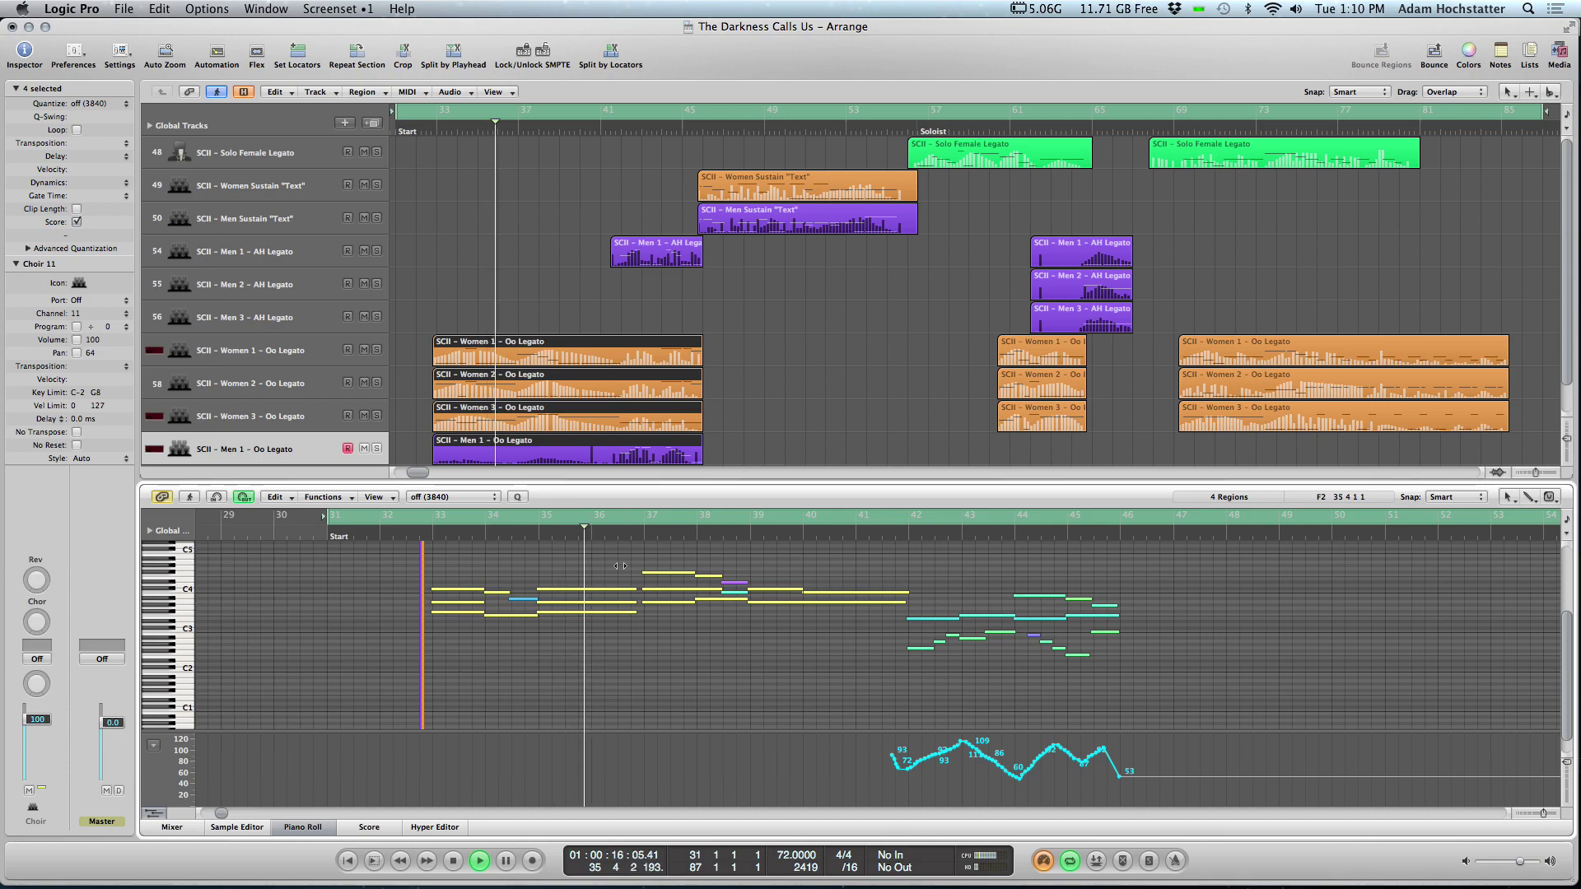
# - Turn off Cycle mode and follow the first Men 1 AH Legato region and the two Sustain "Text" regions during playback
pyautogui.press('c')
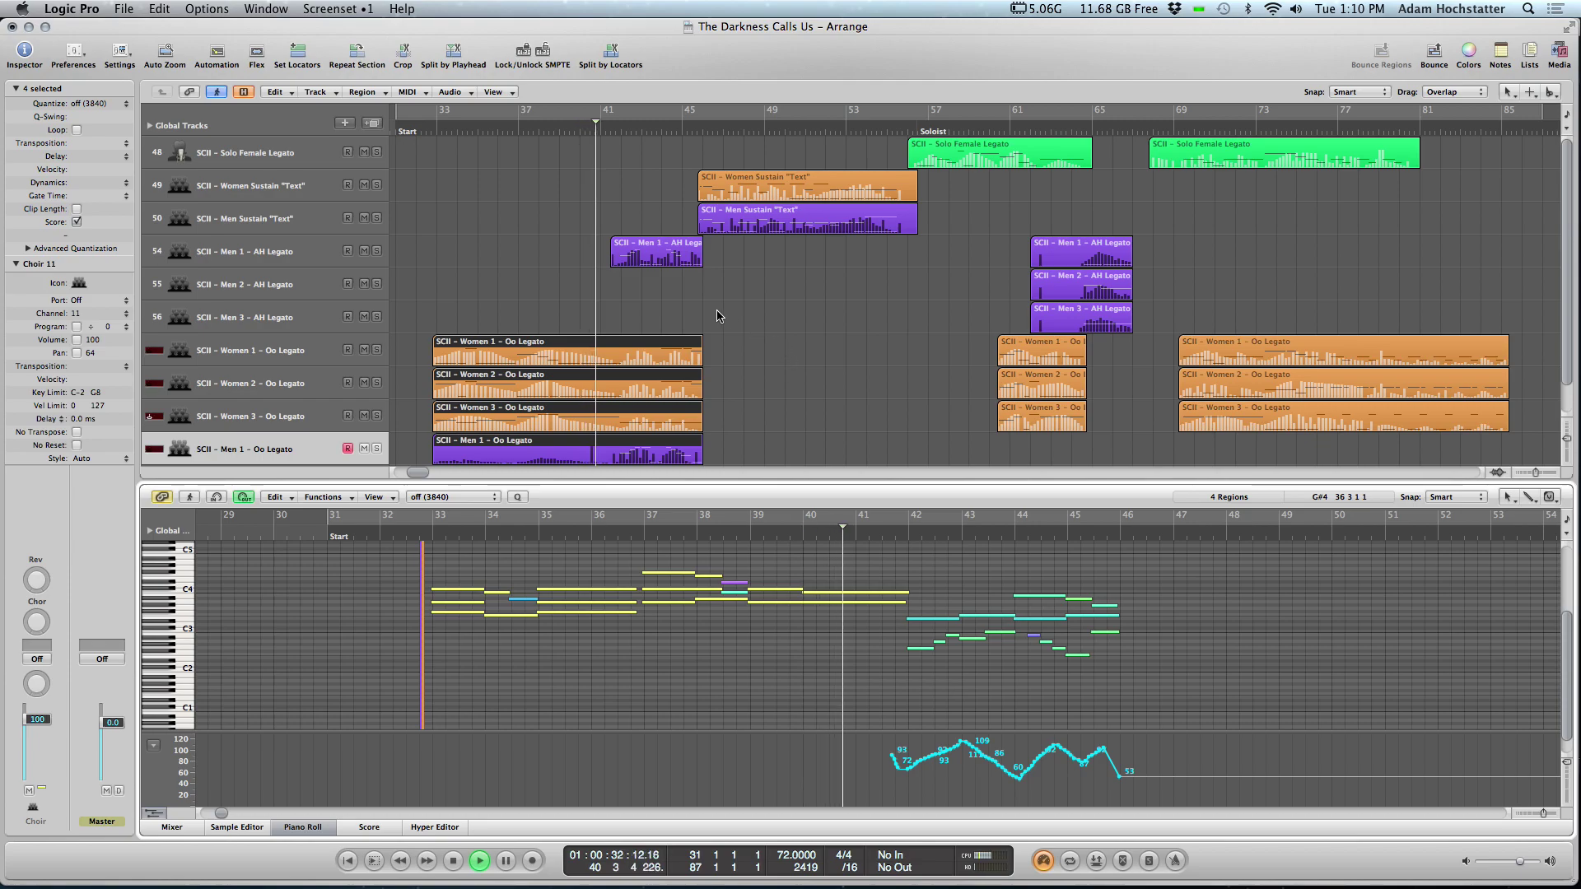
pyautogui.click(676, 251)
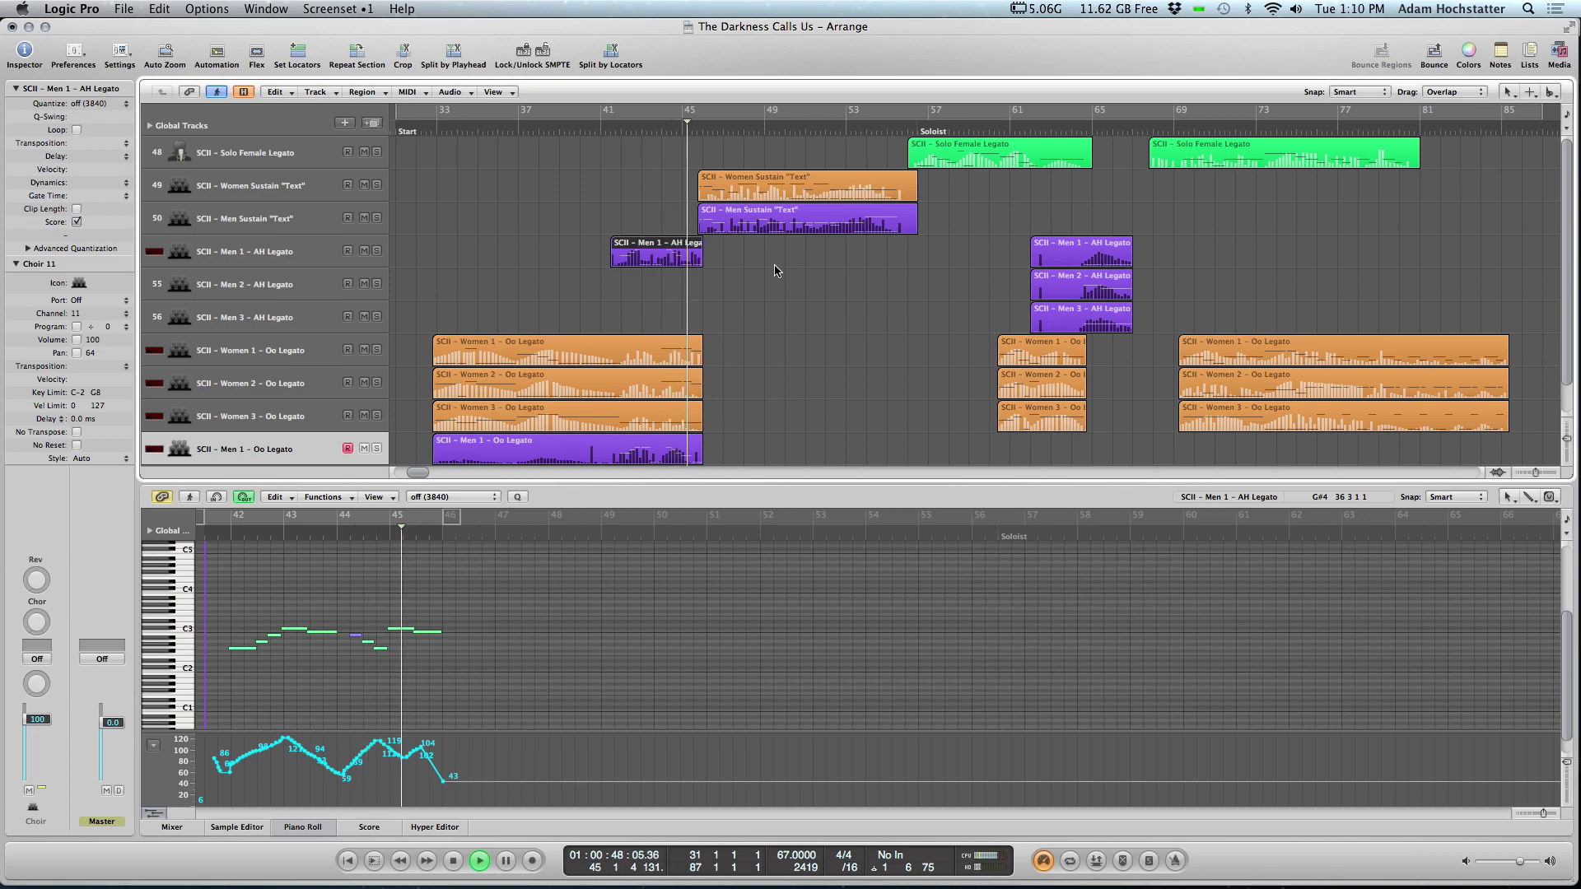
pyautogui.moveTo(774, 266); pyautogui.dragTo(777, 198)
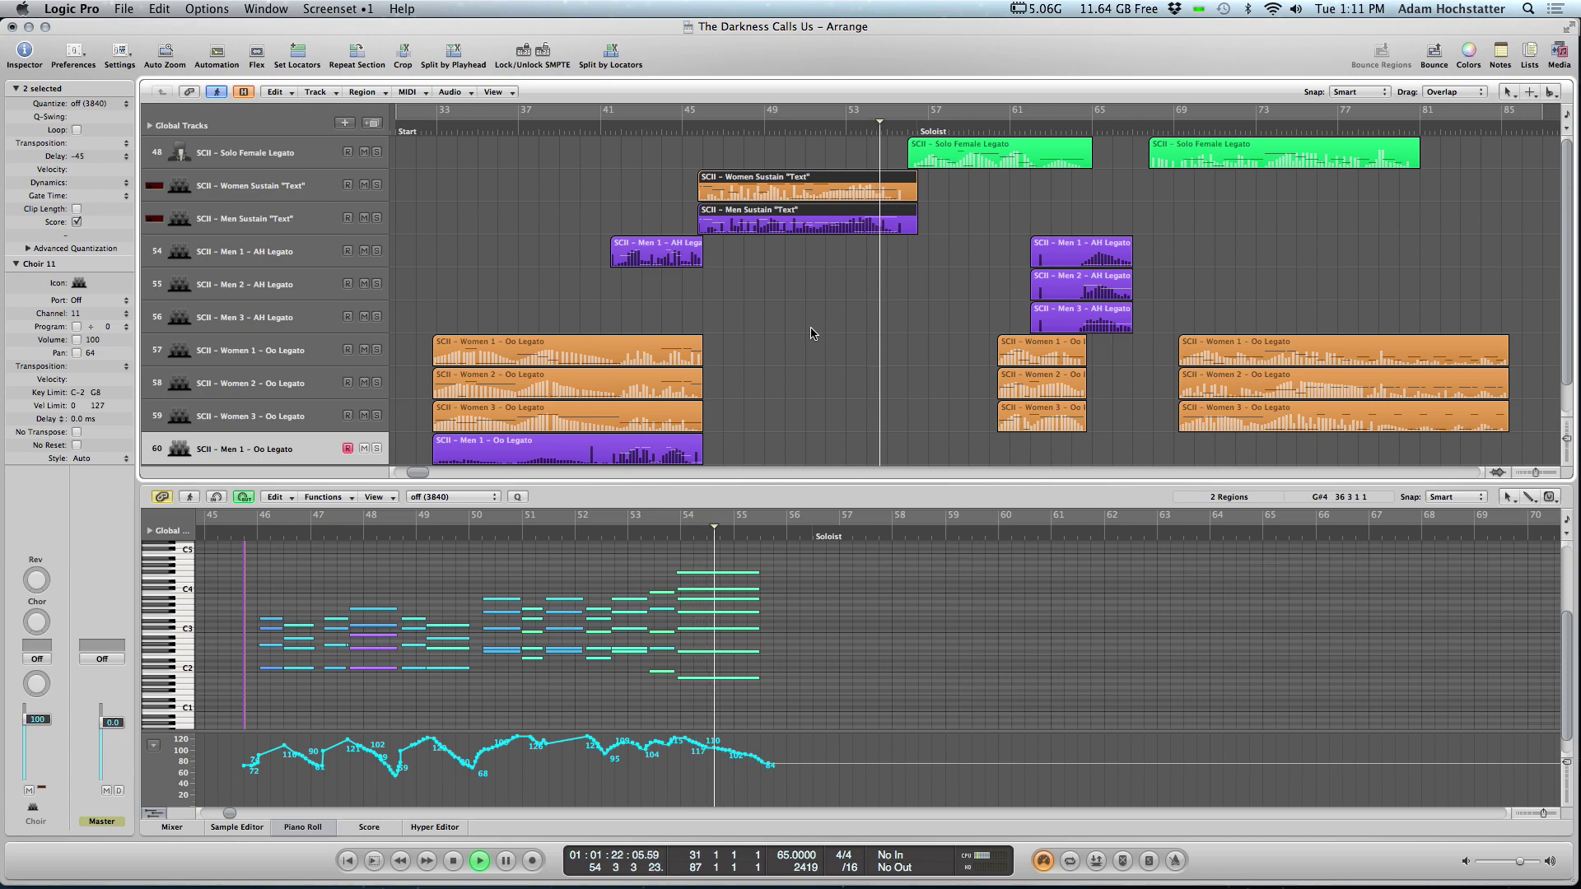
# - Follow playback through the first Solo Female Legato region, the middle Women Oo and Men AH groups, and the last Women Oo group
pyautogui.click(976, 159)
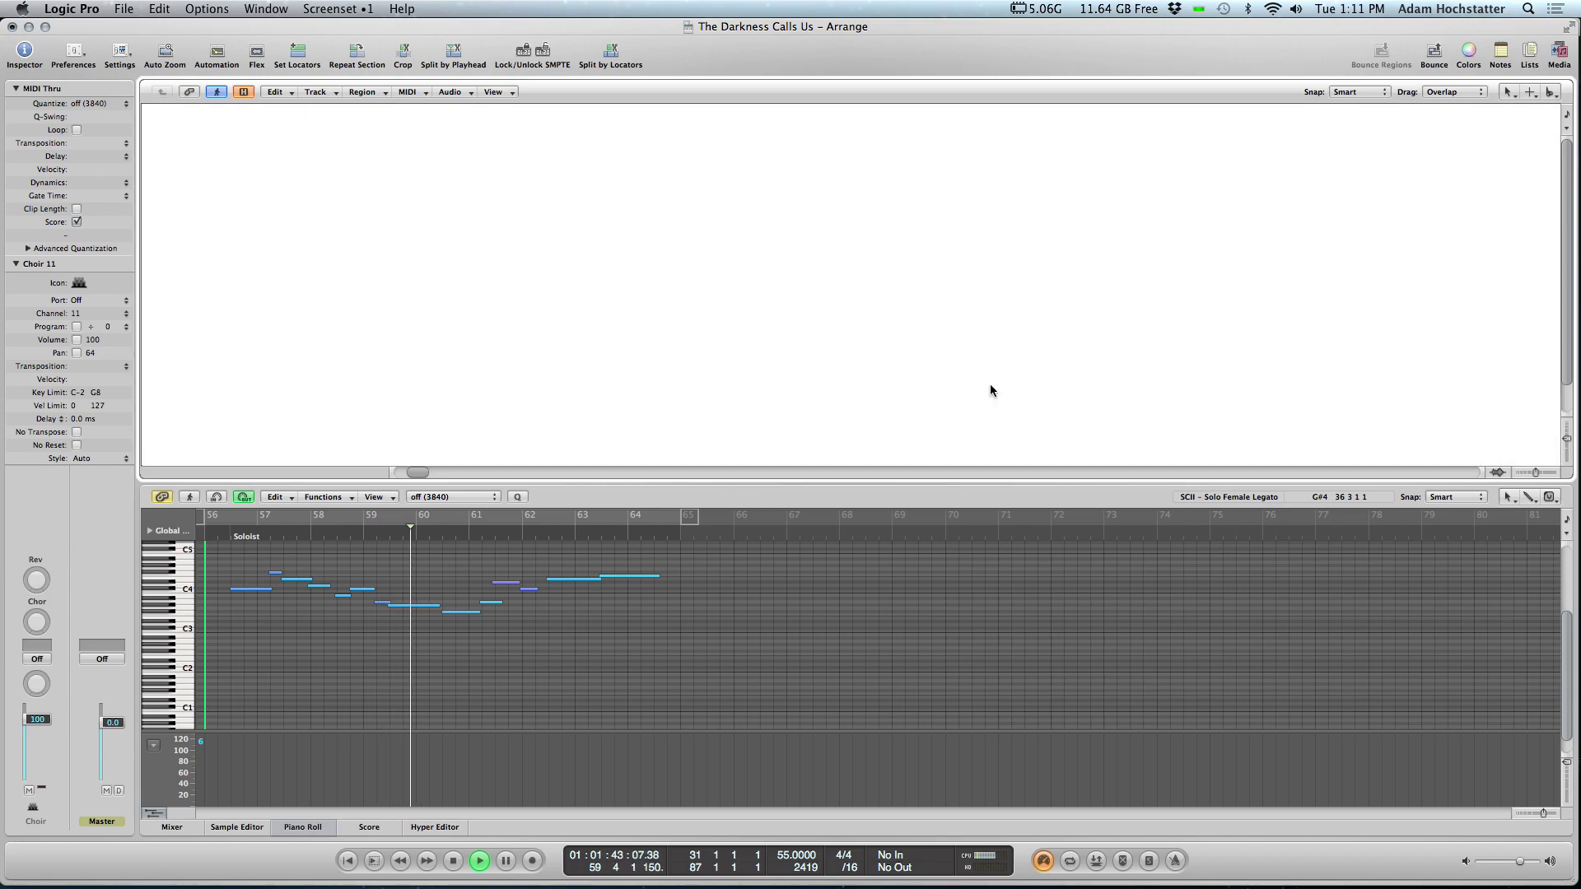
pyautogui.moveTo(973, 351); pyautogui.dragTo(1023, 429)
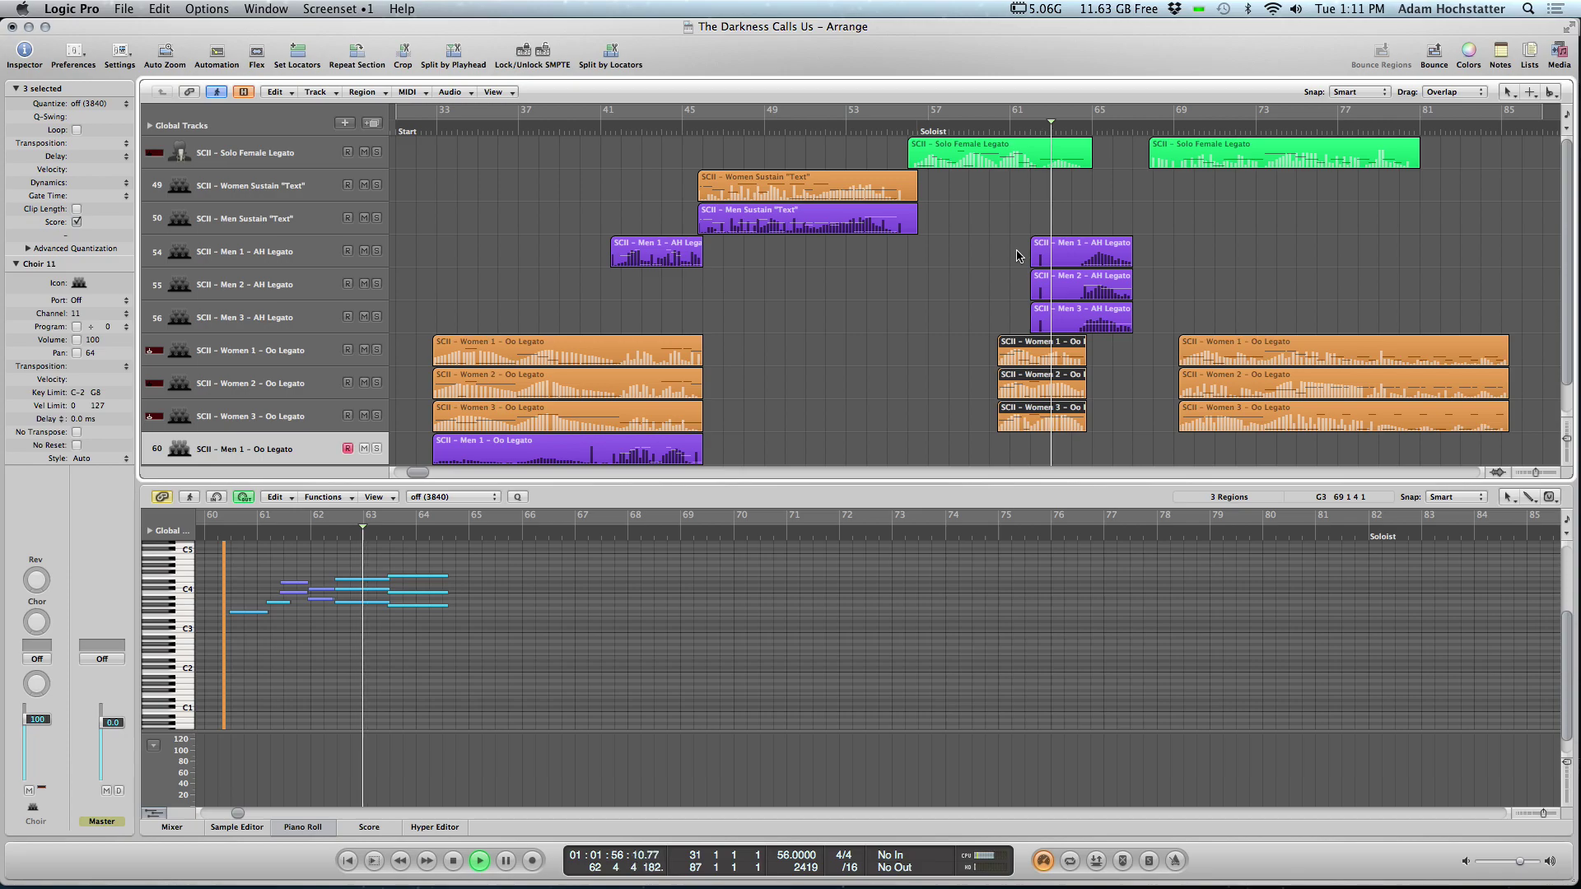
pyautogui.moveTo(1011, 247); pyautogui.dragTo(1063, 322)
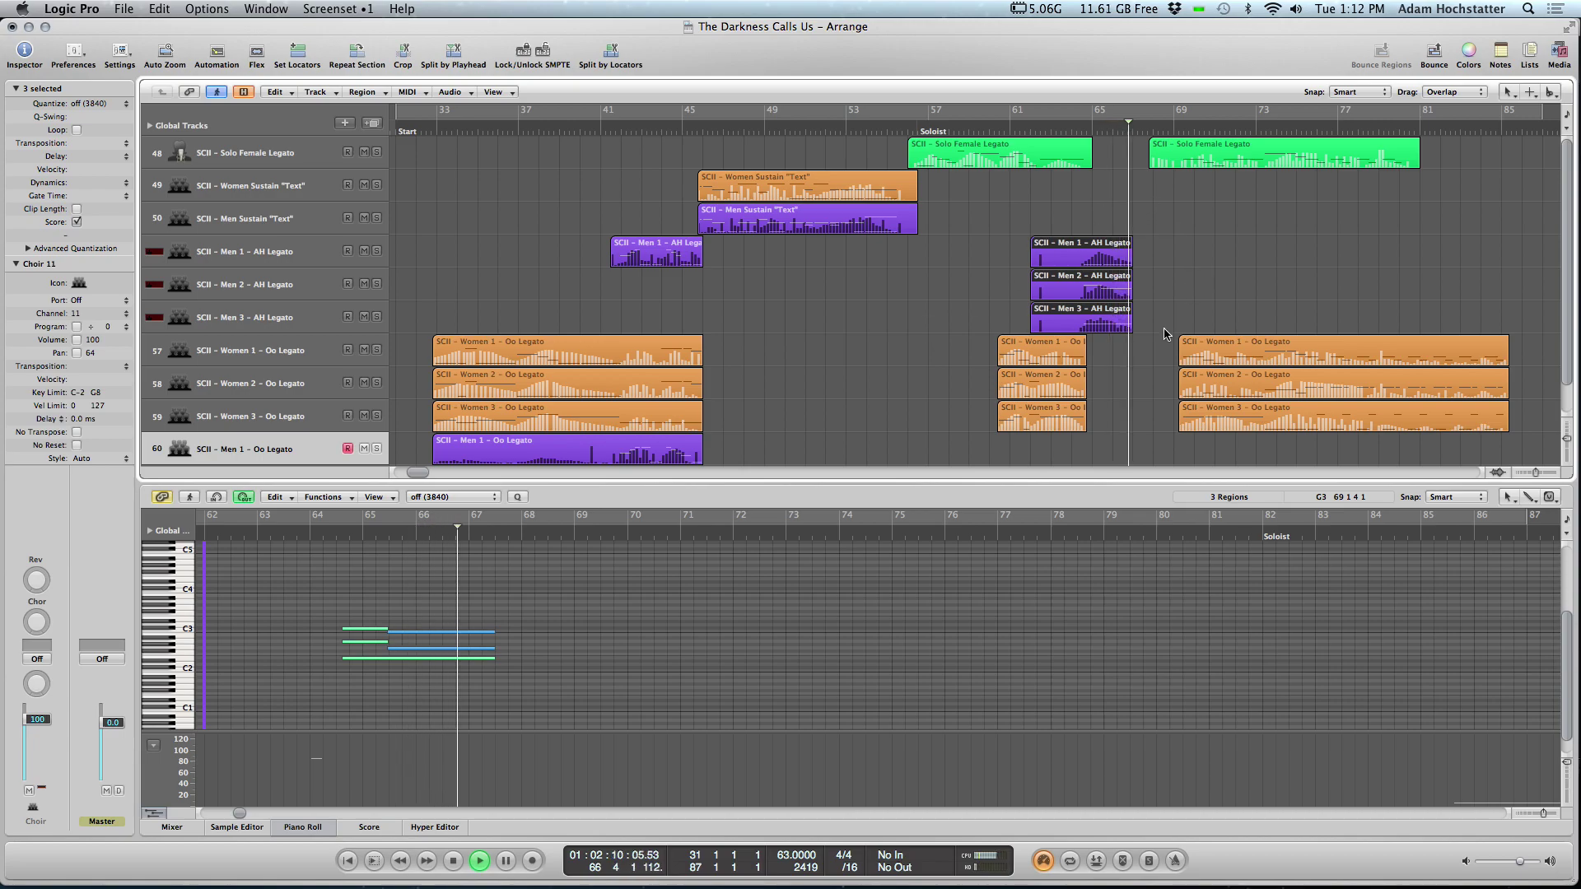
pyautogui.moveTo(1164, 351); pyautogui.dragTo(1203, 421)
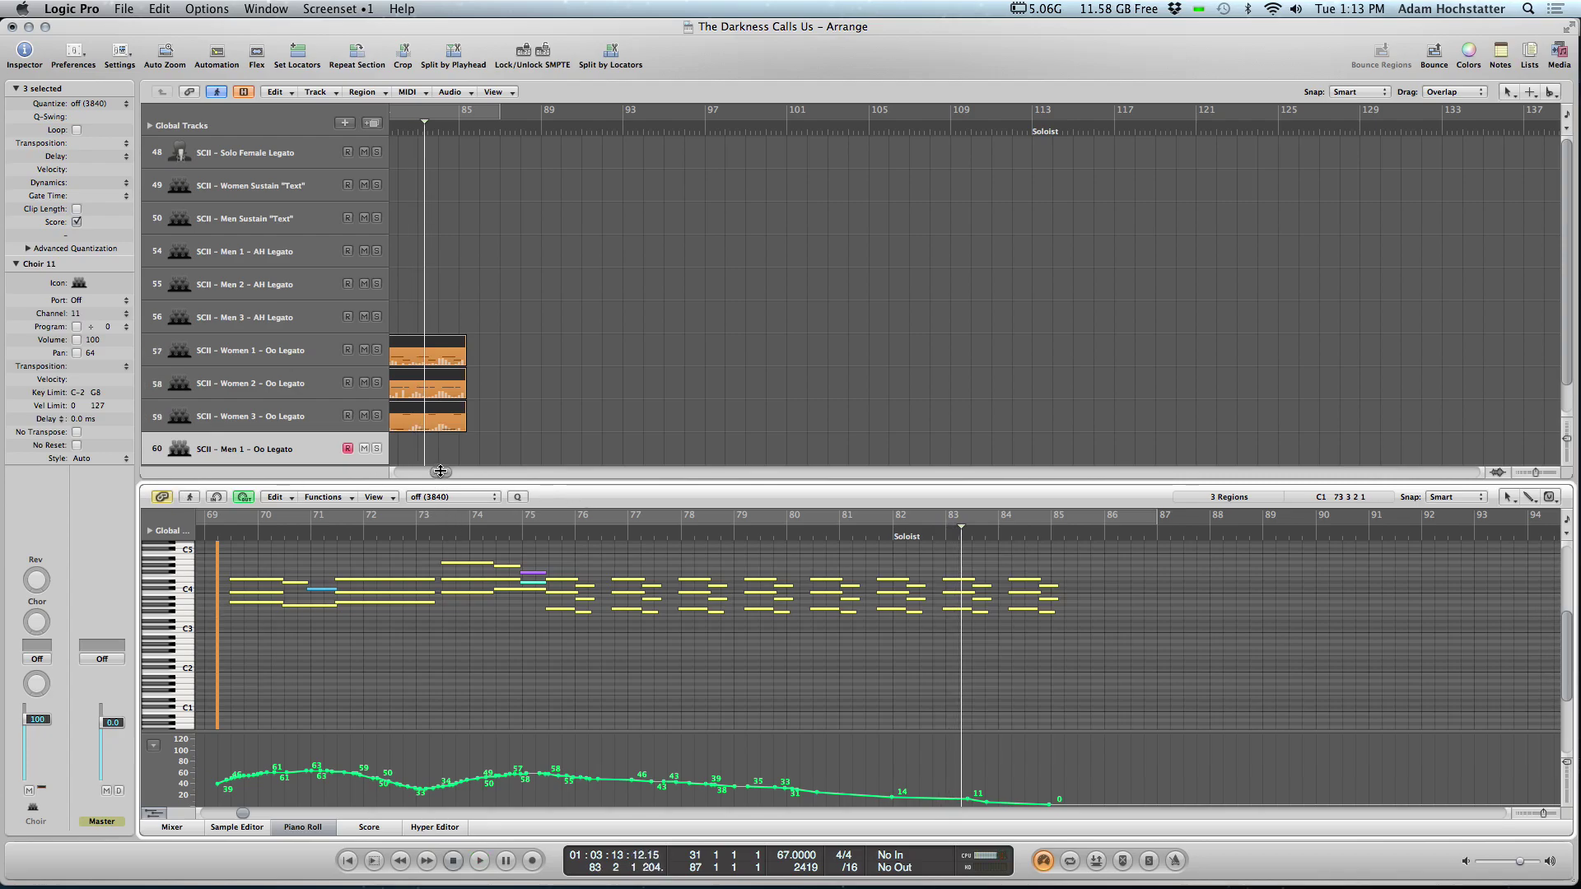
# - Turn on Cycle mode for the range beginning at bar 31 and restart playback near the Start marker
pyautogui.moveTo(442, 476); pyautogui.dragTo(413, 472)
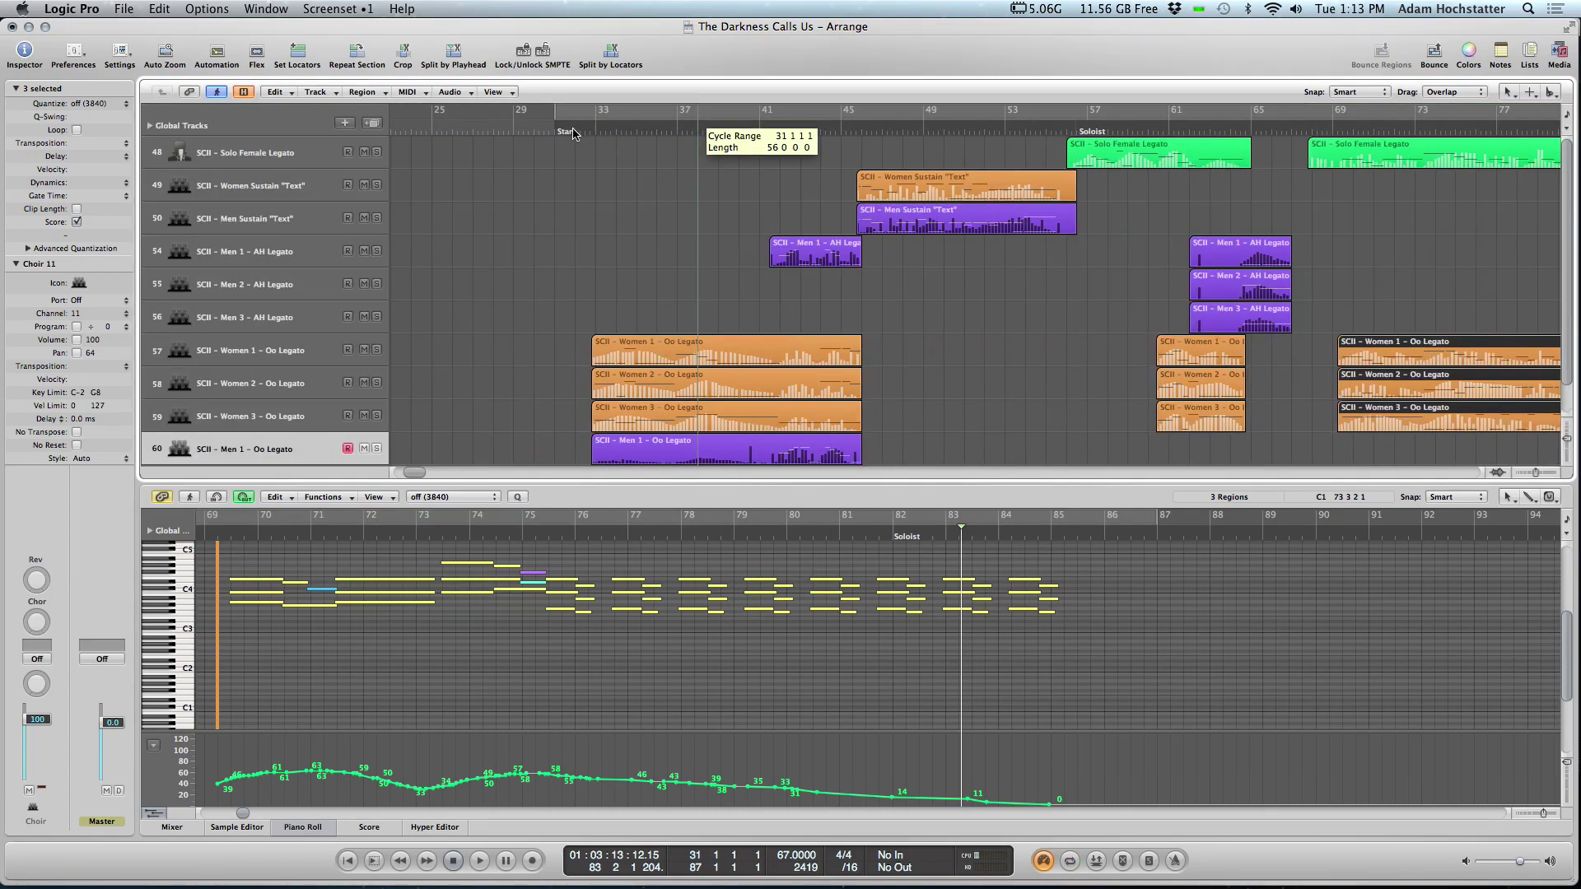
pyautogui.click(705, 115)
pyautogui.click(574, 132)
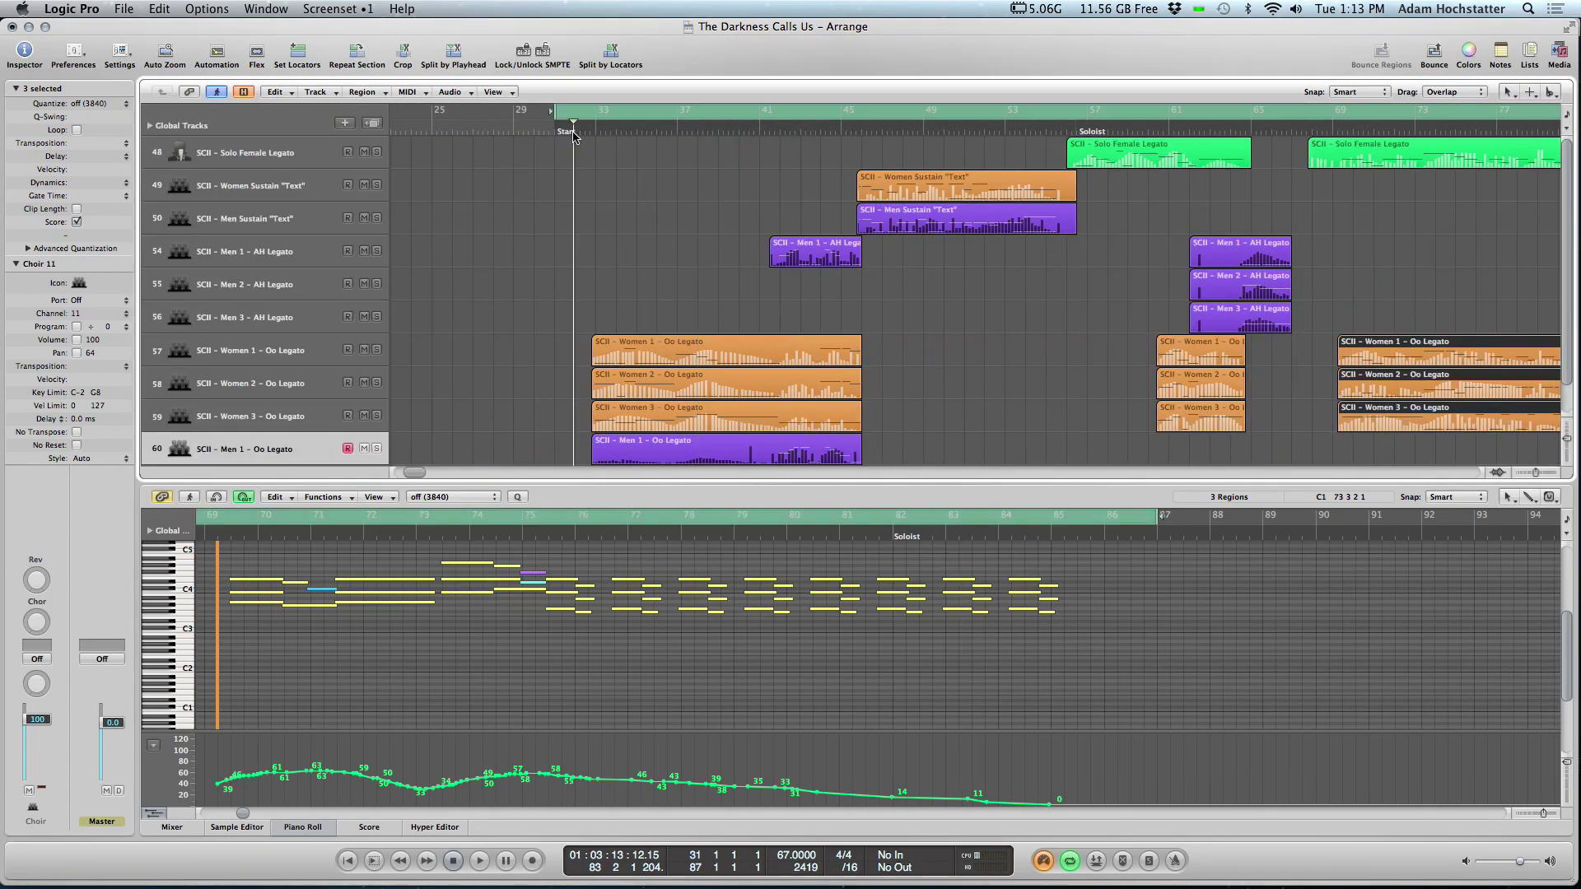
pyautogui.press('space')
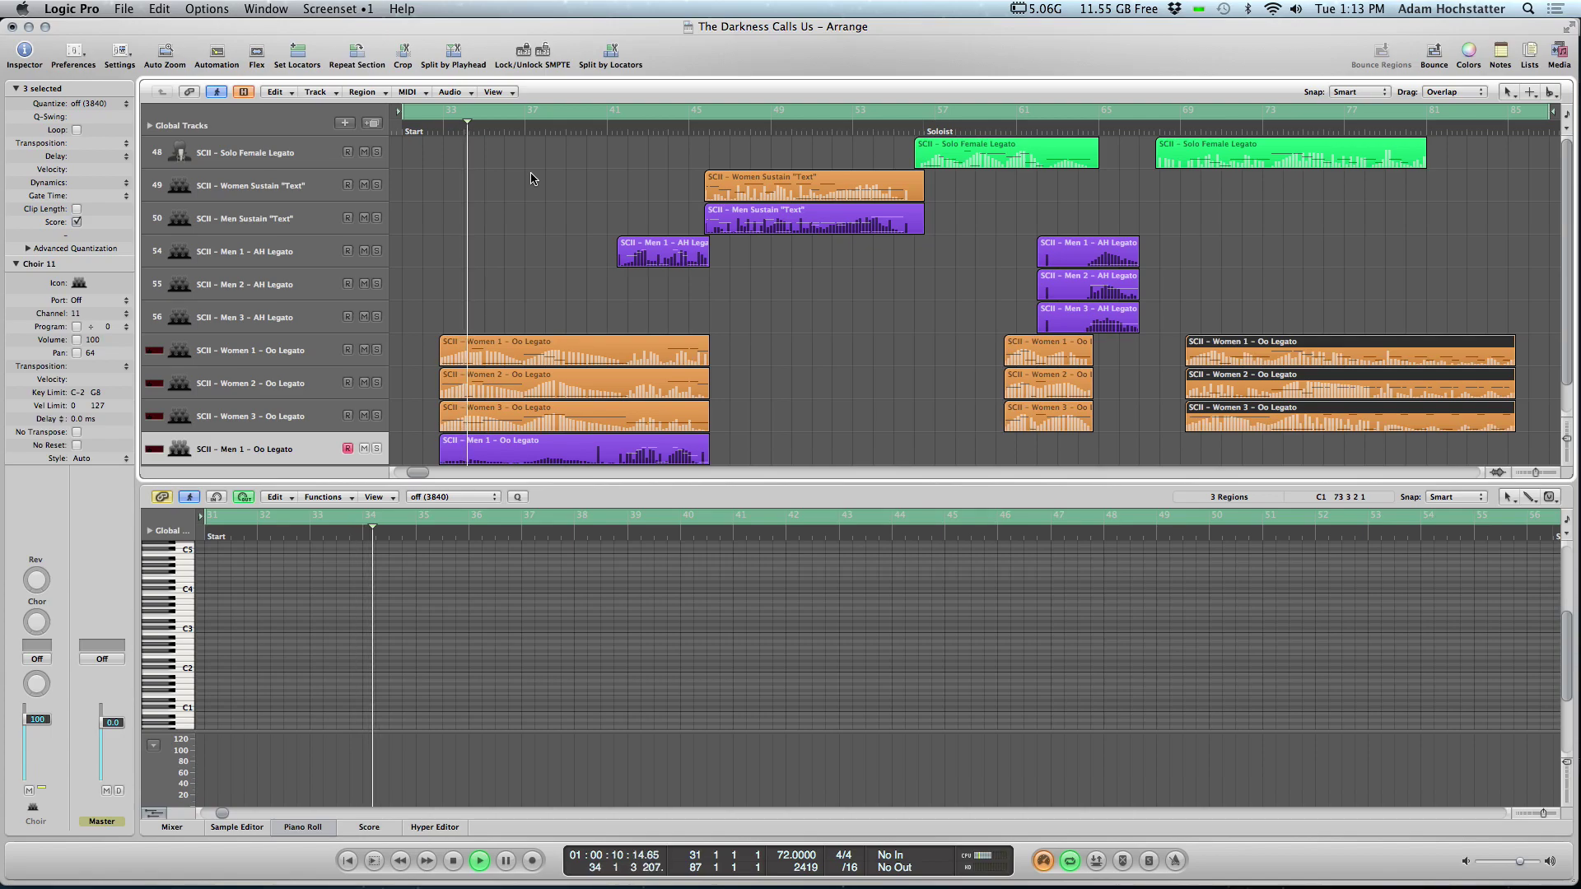
# - View the controller curves of the opening Oo Legato regions, the Sustain "Text" pair and the first Solo Female Legato region during playback
pyautogui.moveTo(408, 345); pyautogui.dragTo(468, 454)
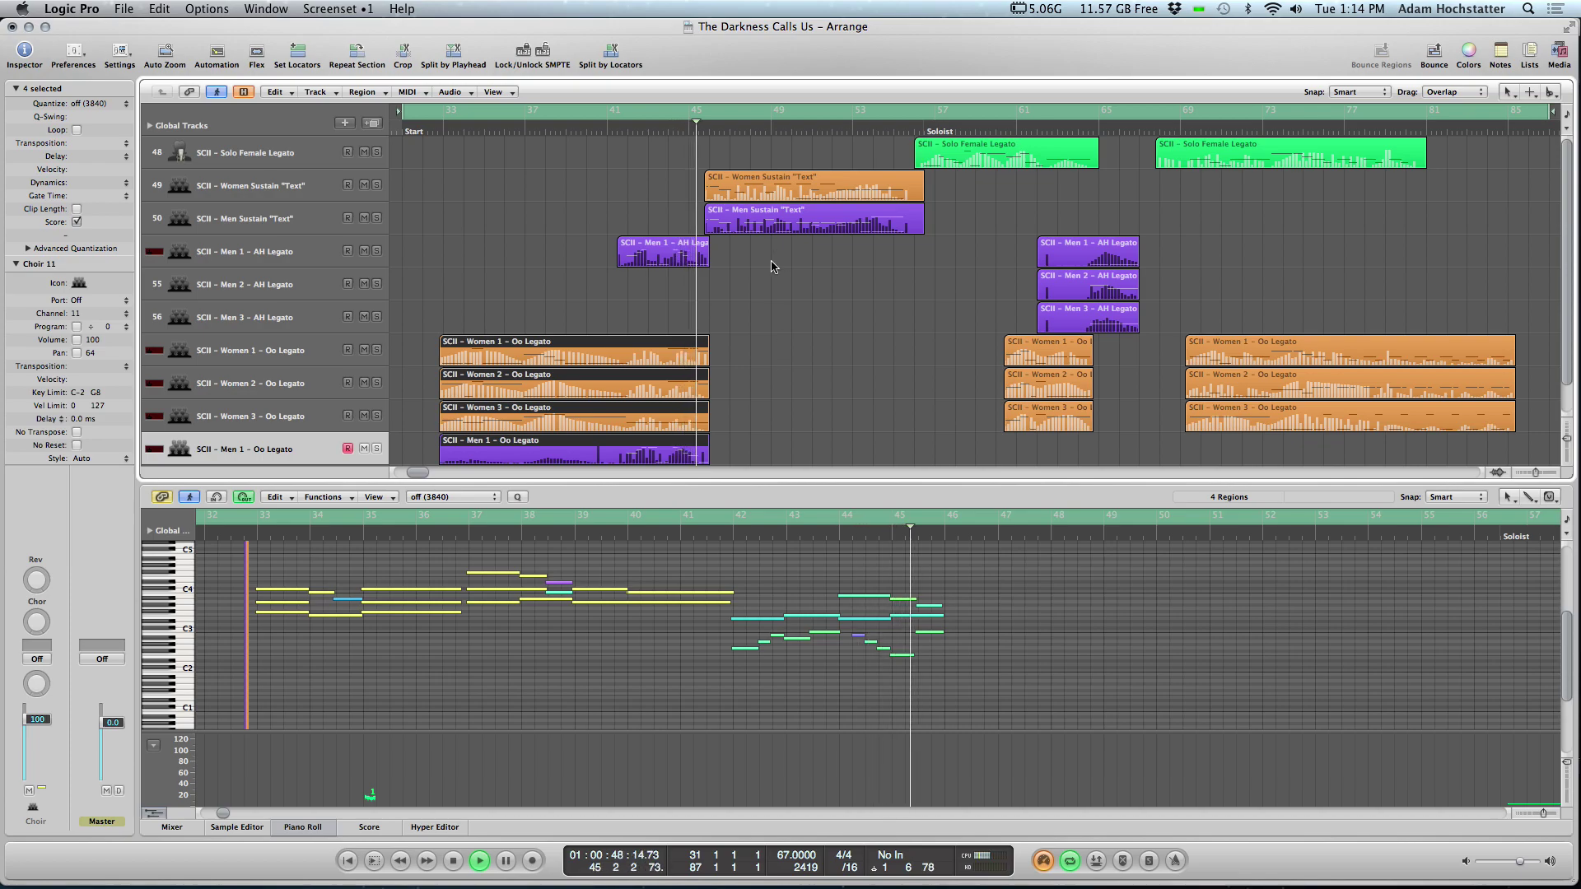
pyautogui.moveTo(700, 202); pyautogui.dragTo(728, 224)
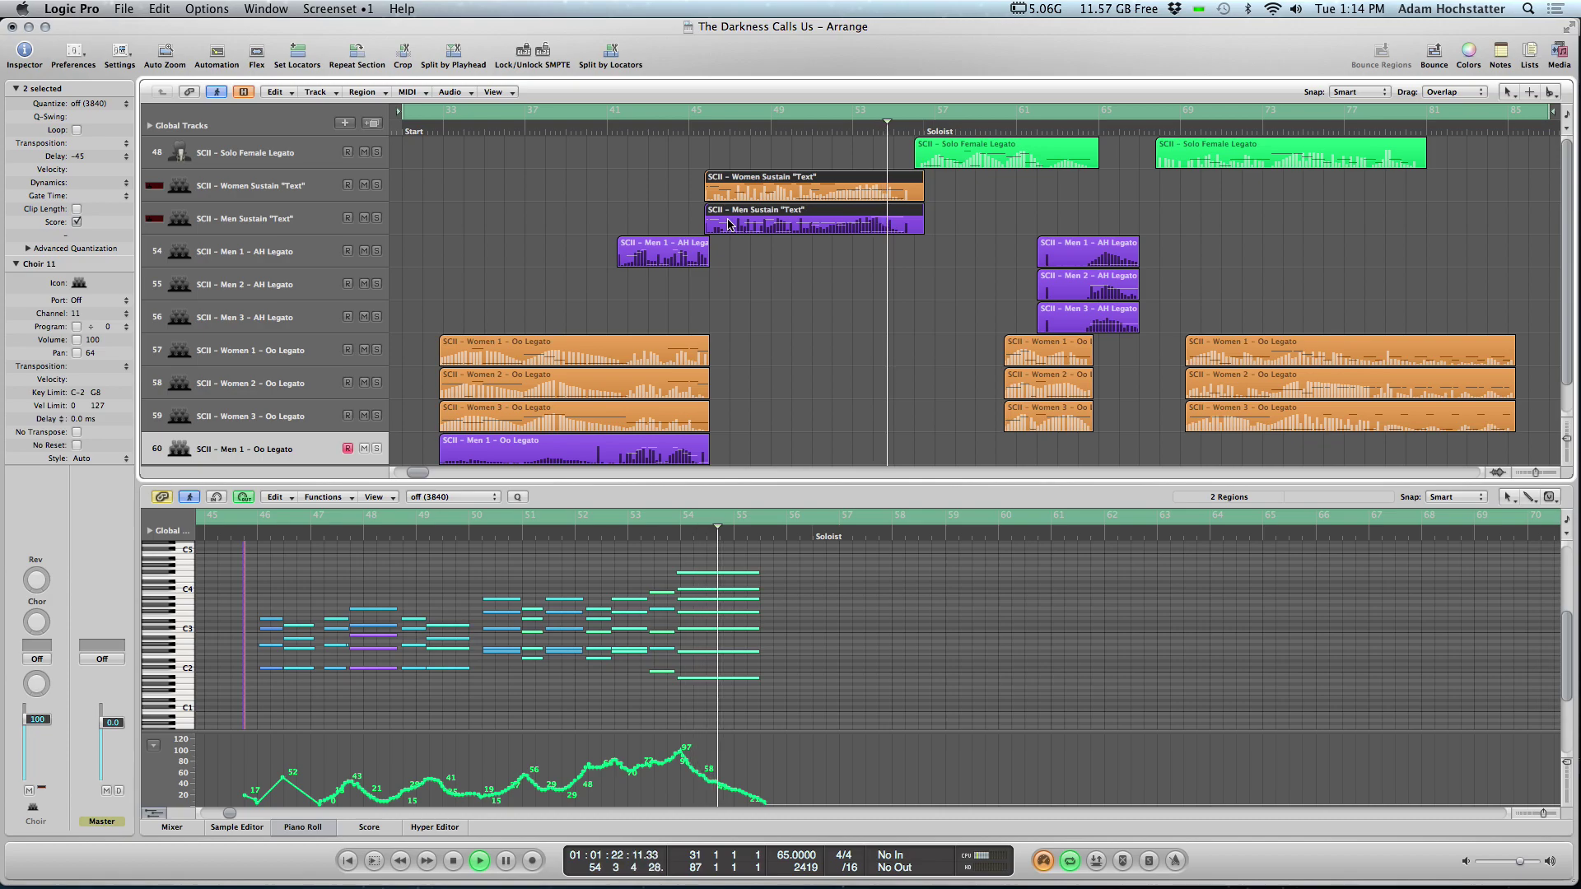
pyautogui.click(993, 153)
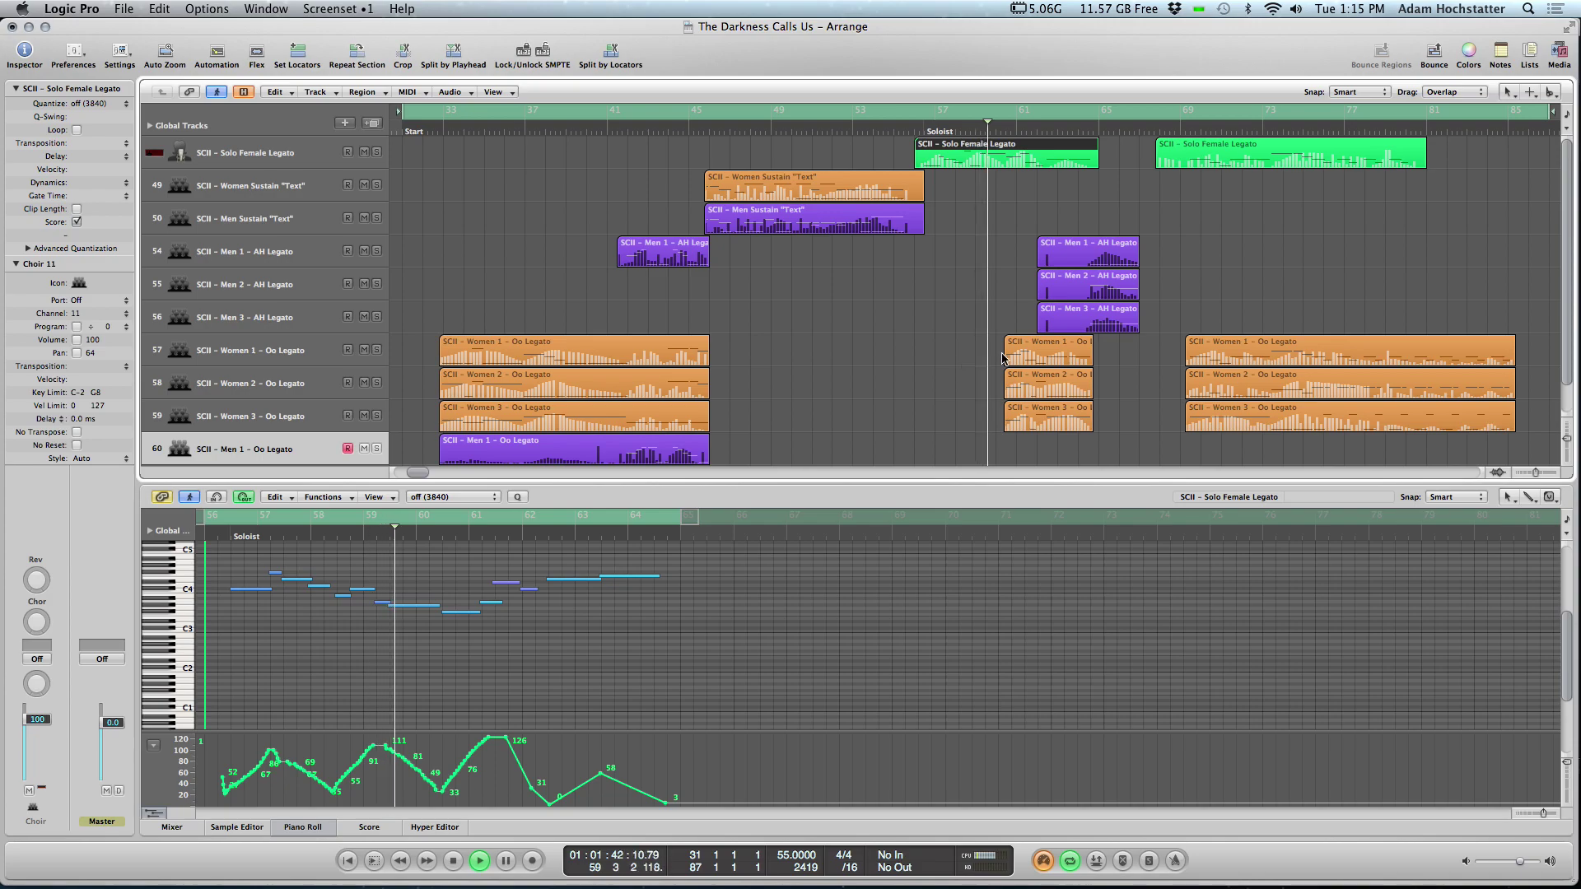
# - Show the middle group of three Women Oo Legato regions and the three Men AH Legato regions below the soloist during playback
pyautogui.moveTo(984, 351); pyautogui.dragTo(1019, 417)
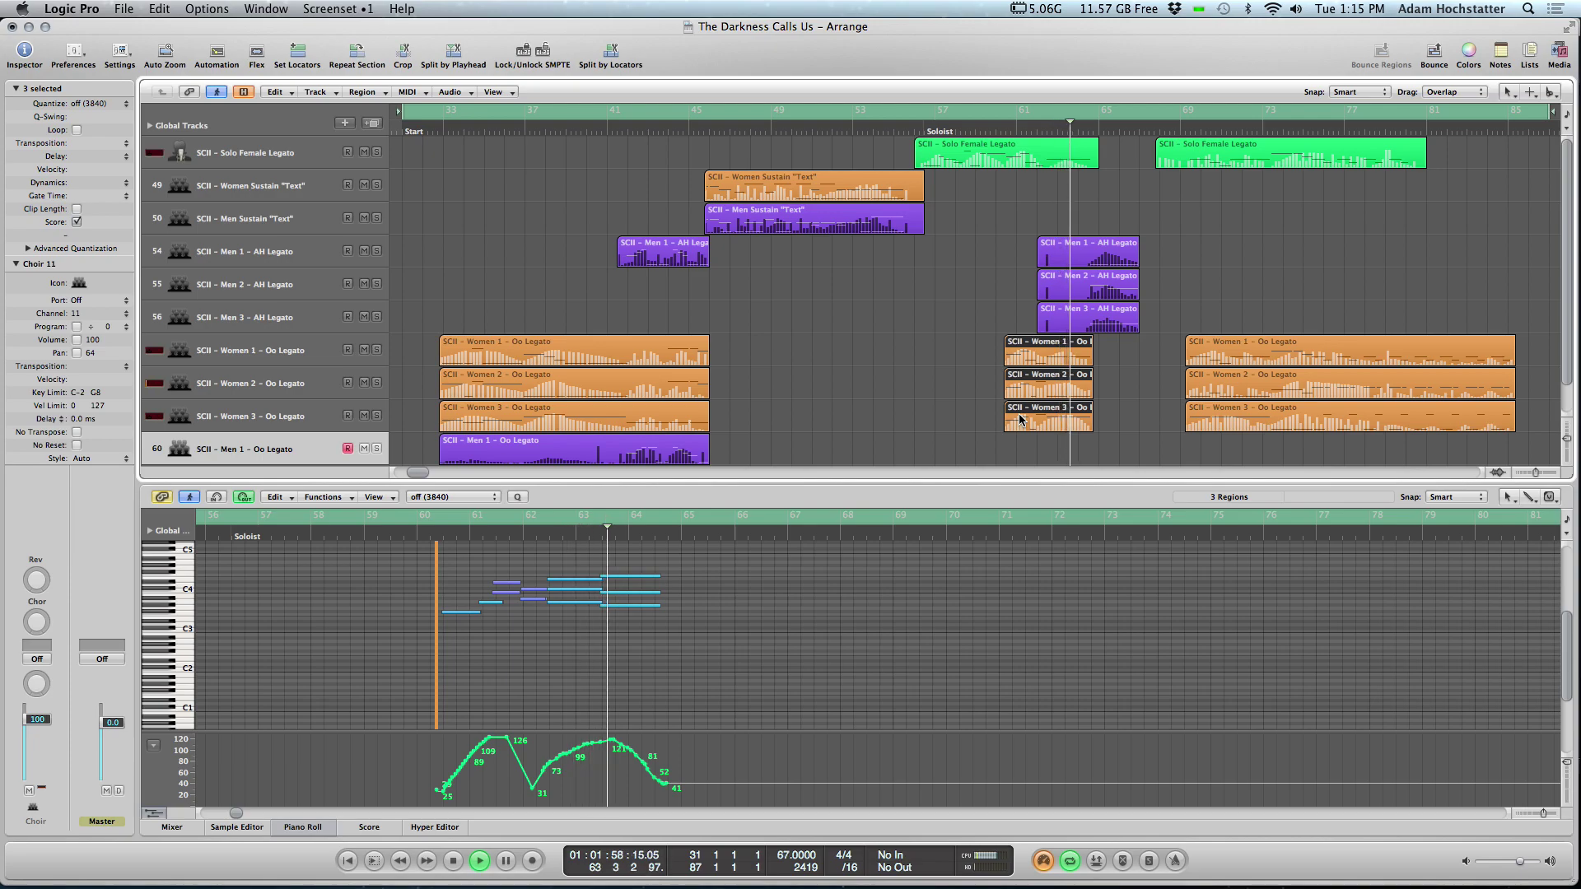
pyautogui.click(1029, 272)
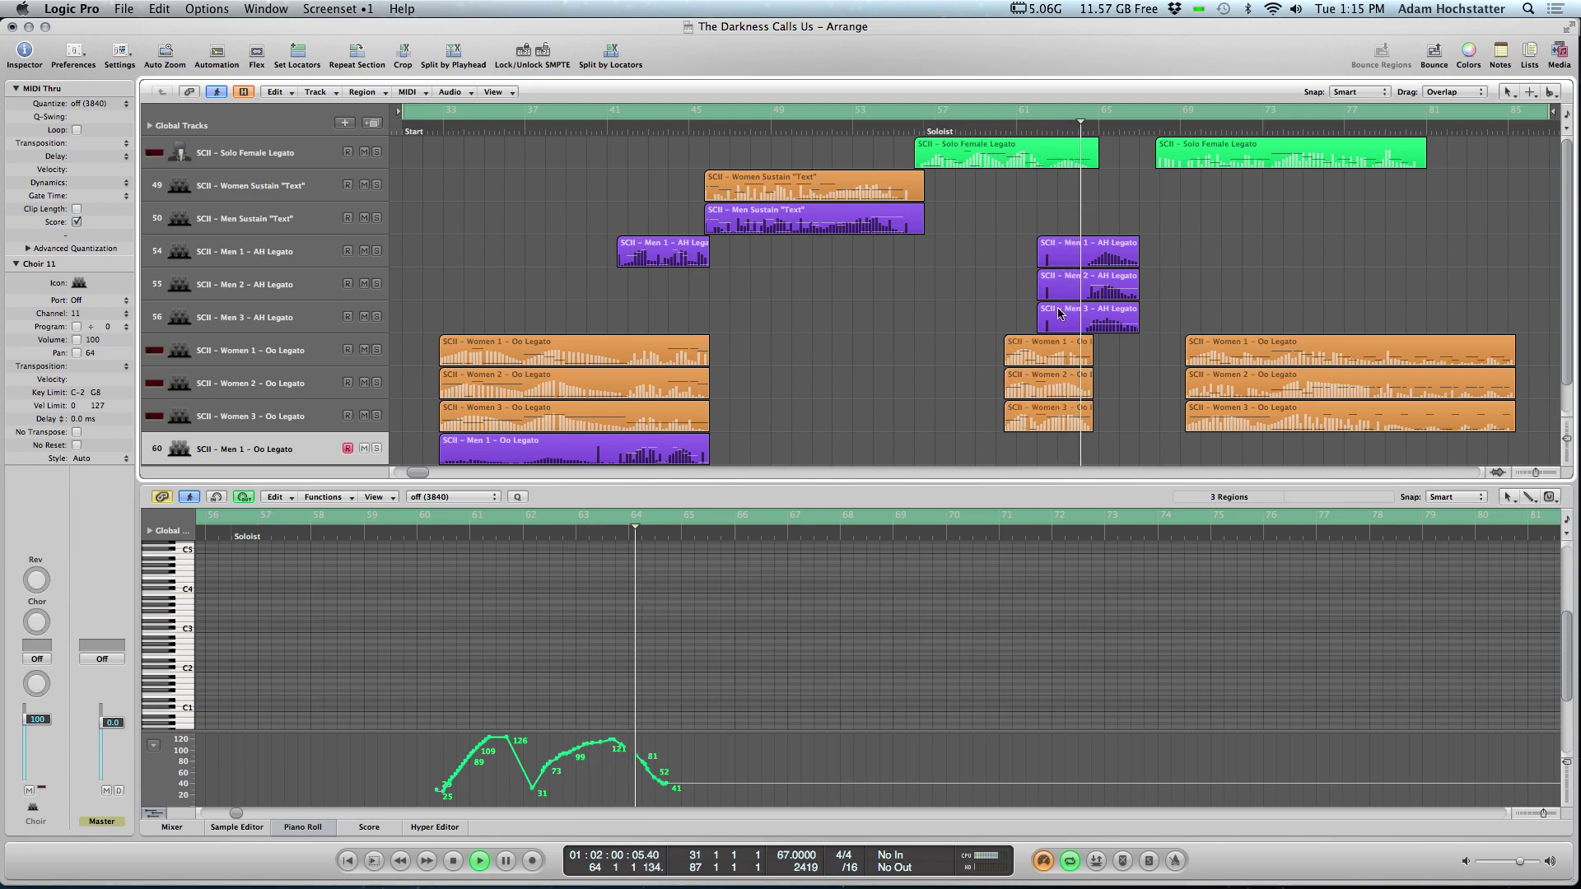
pyautogui.click(1062, 317)
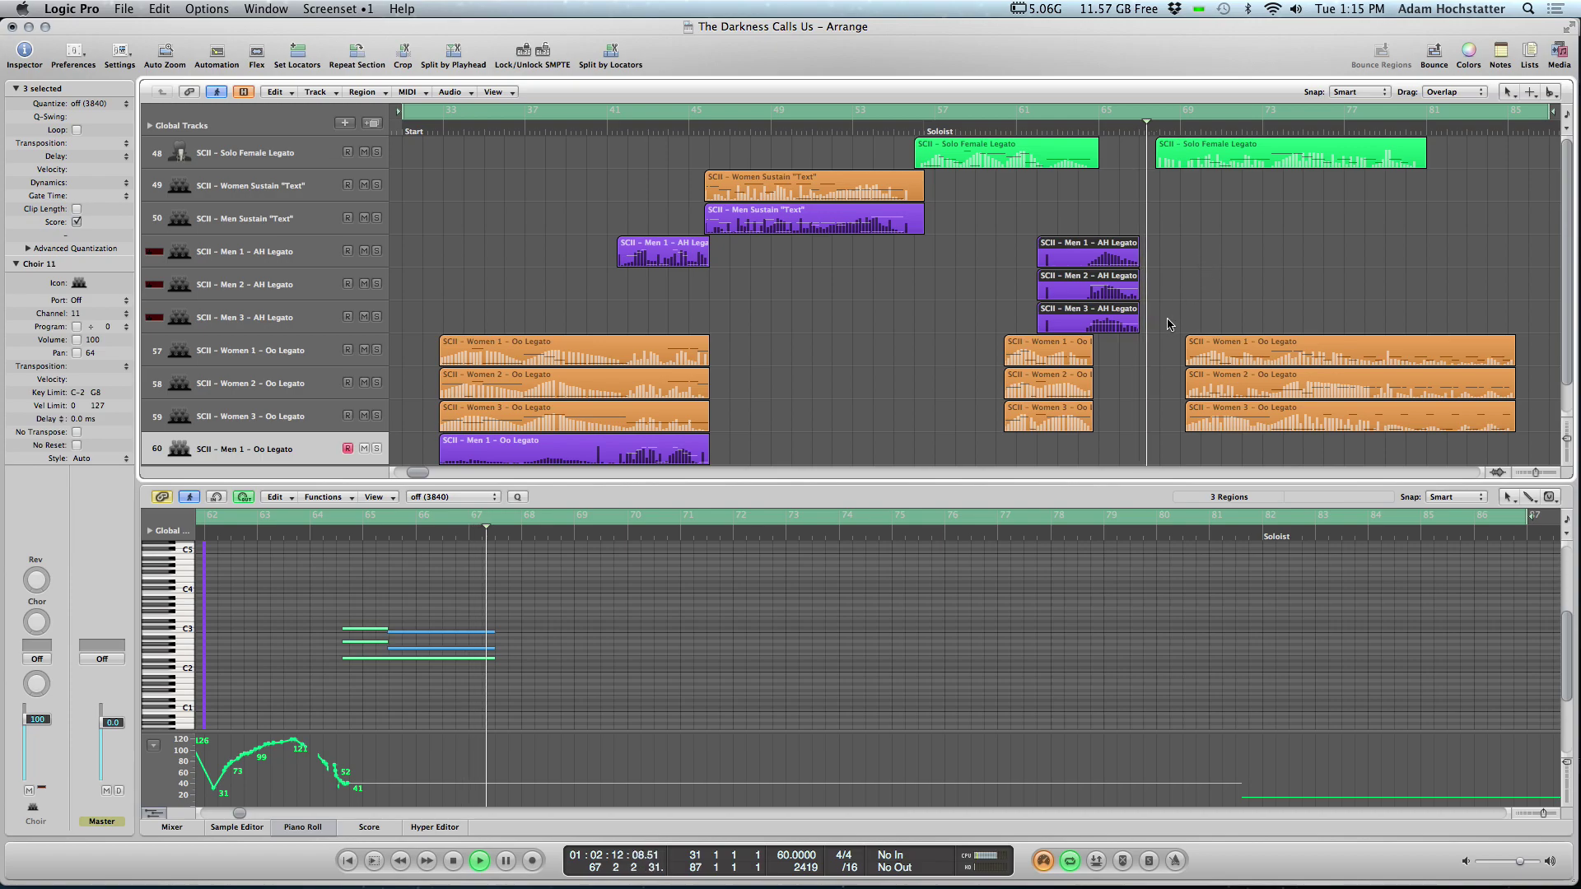
# - Follow the final three Women Oo Legato regions together in the Piano Roll, and stop playback as the passage ends
pyautogui.click(1175, 375)
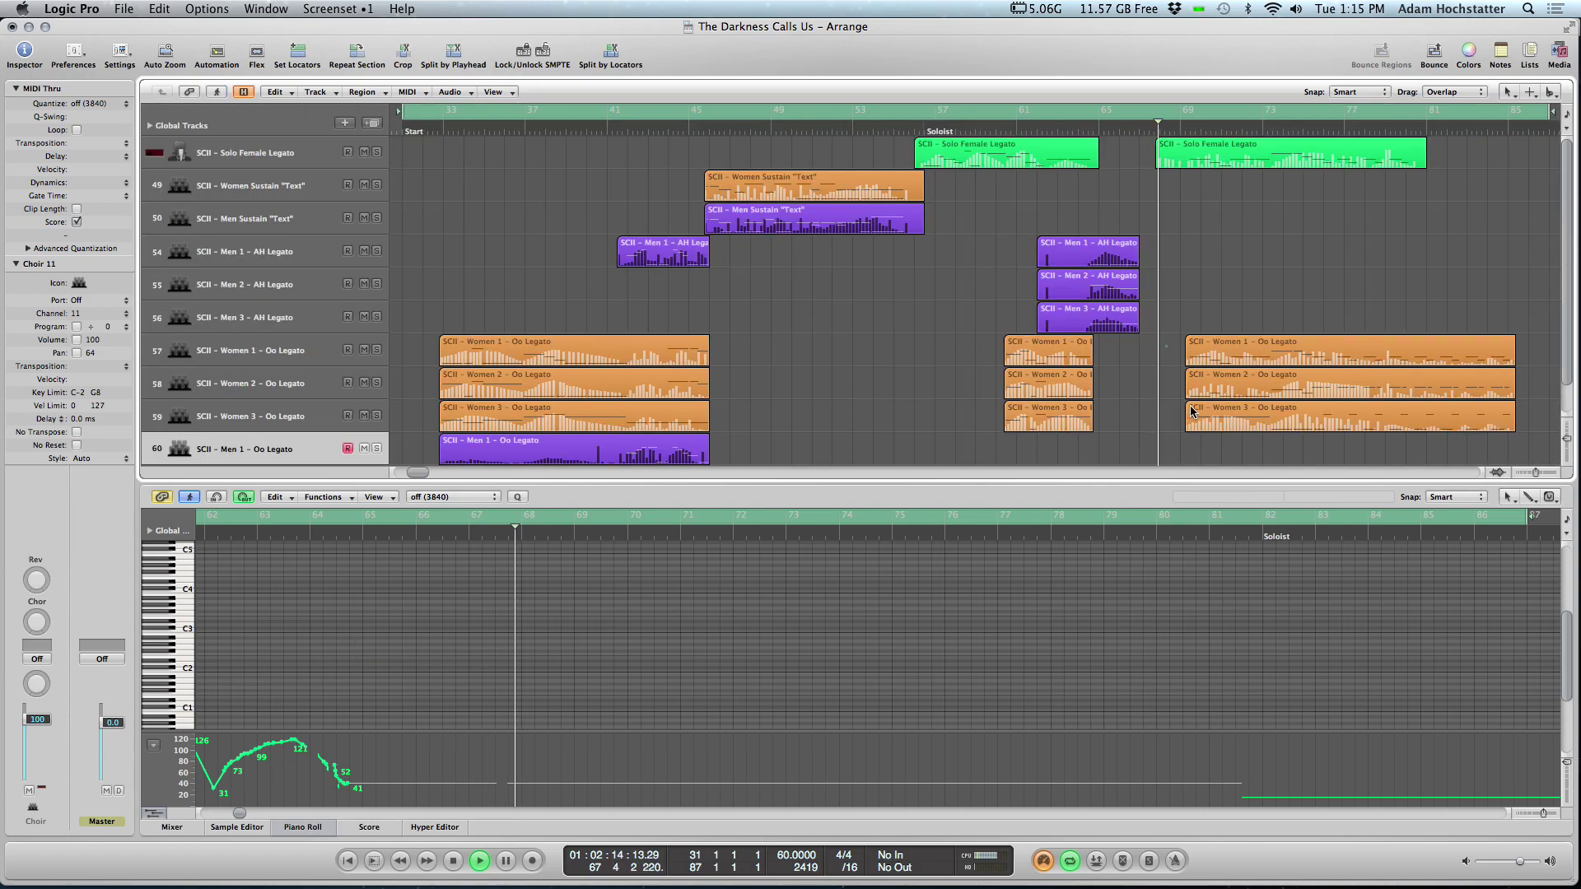
pyautogui.moveTo(1176, 333); pyautogui.dragTo(1199, 412)
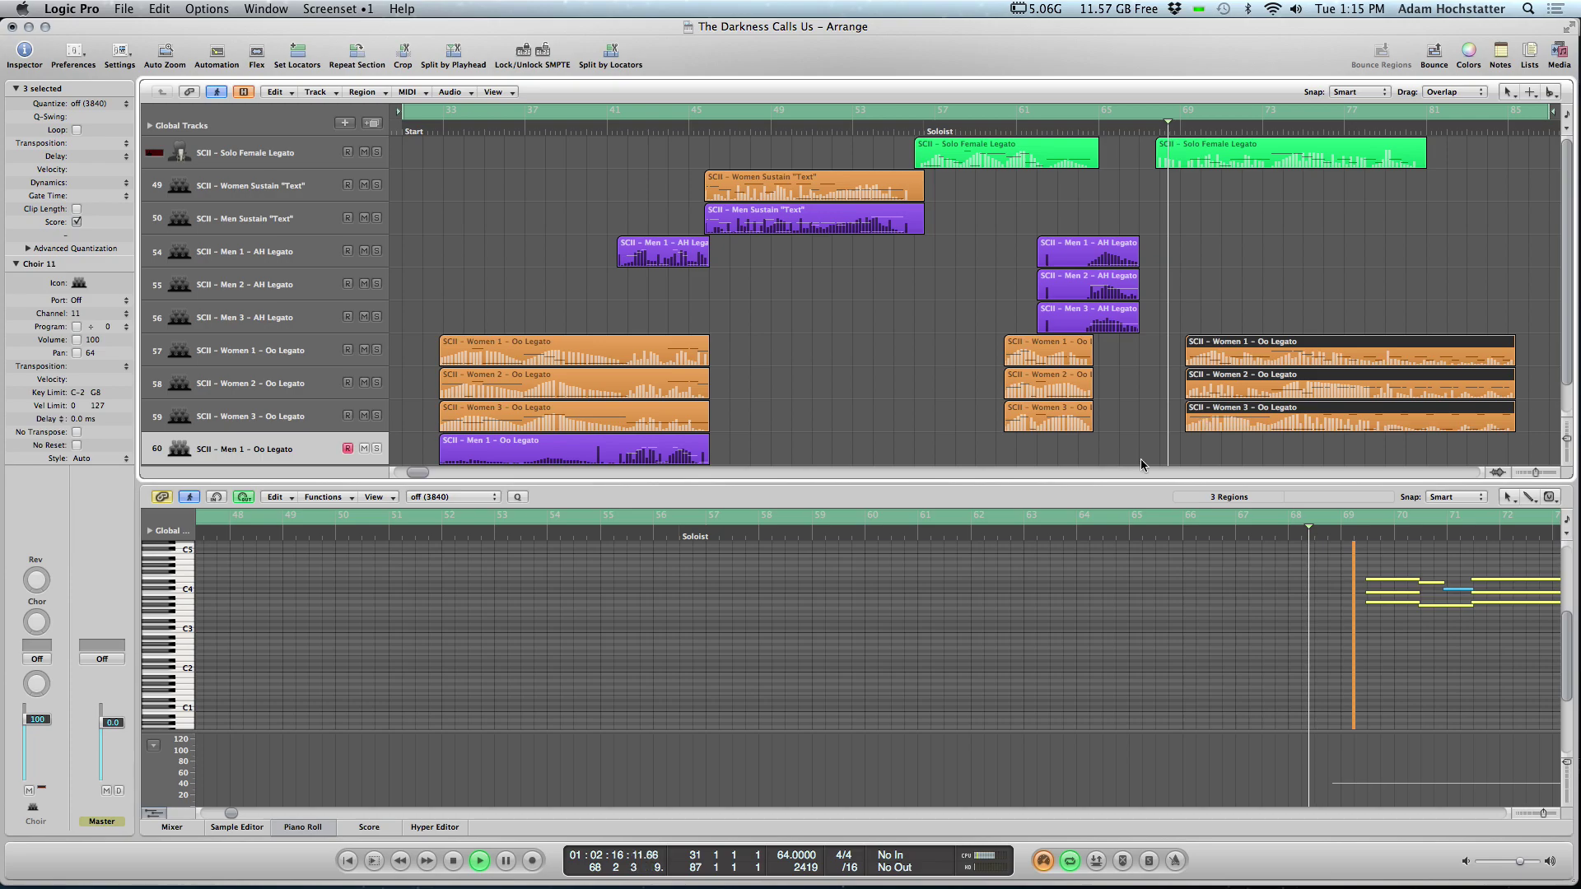
pyautogui.moveTo(233, 815); pyautogui.dragTo(240, 815)
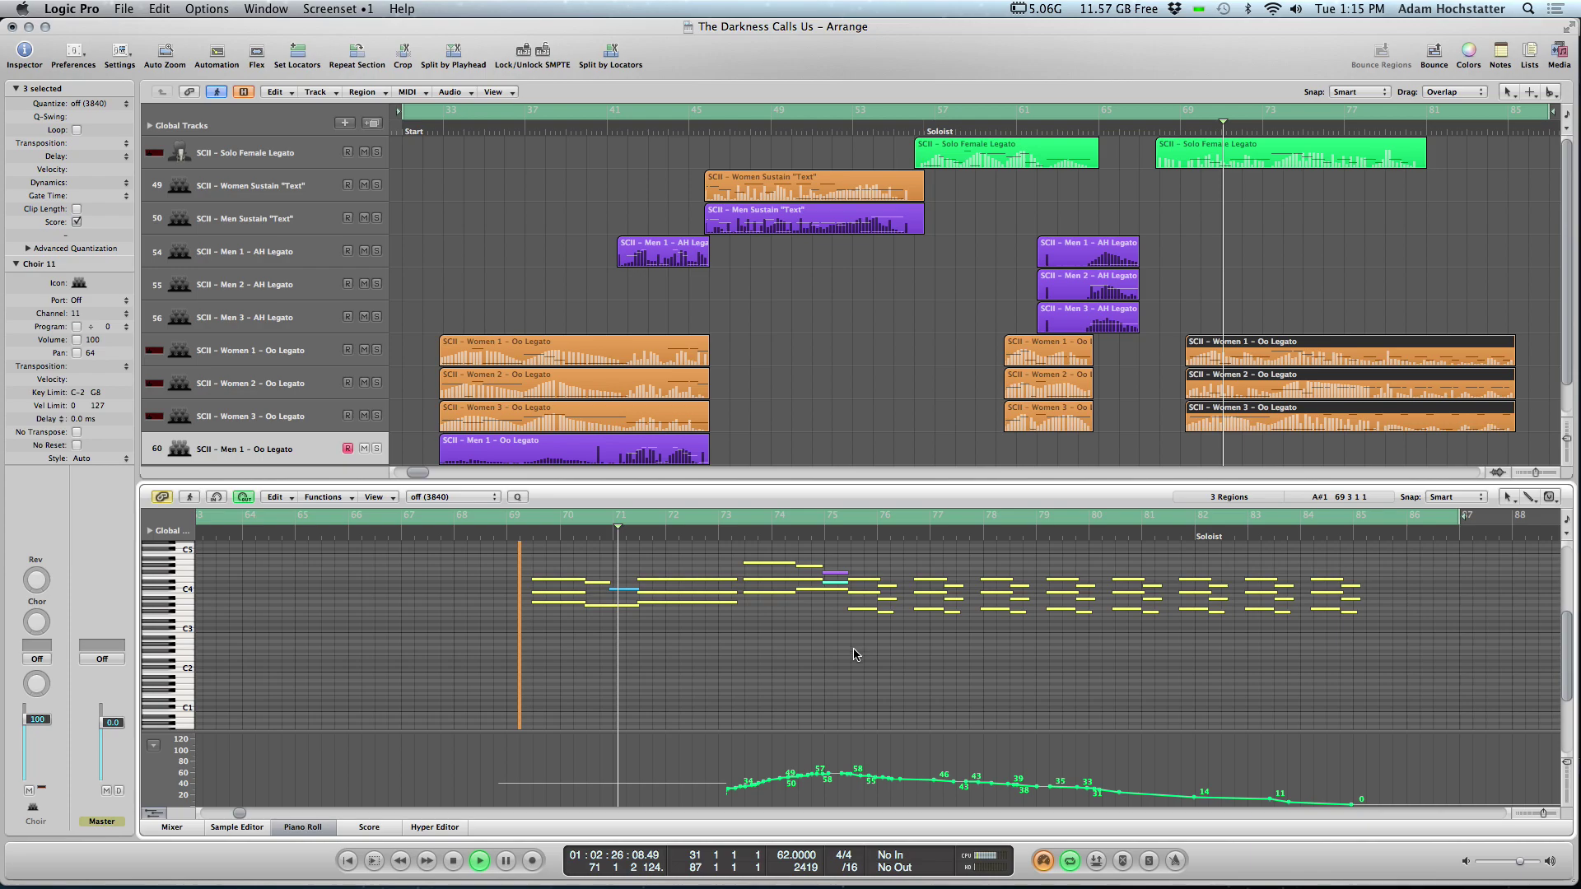
pyautogui.scroll(1, 857, 654)
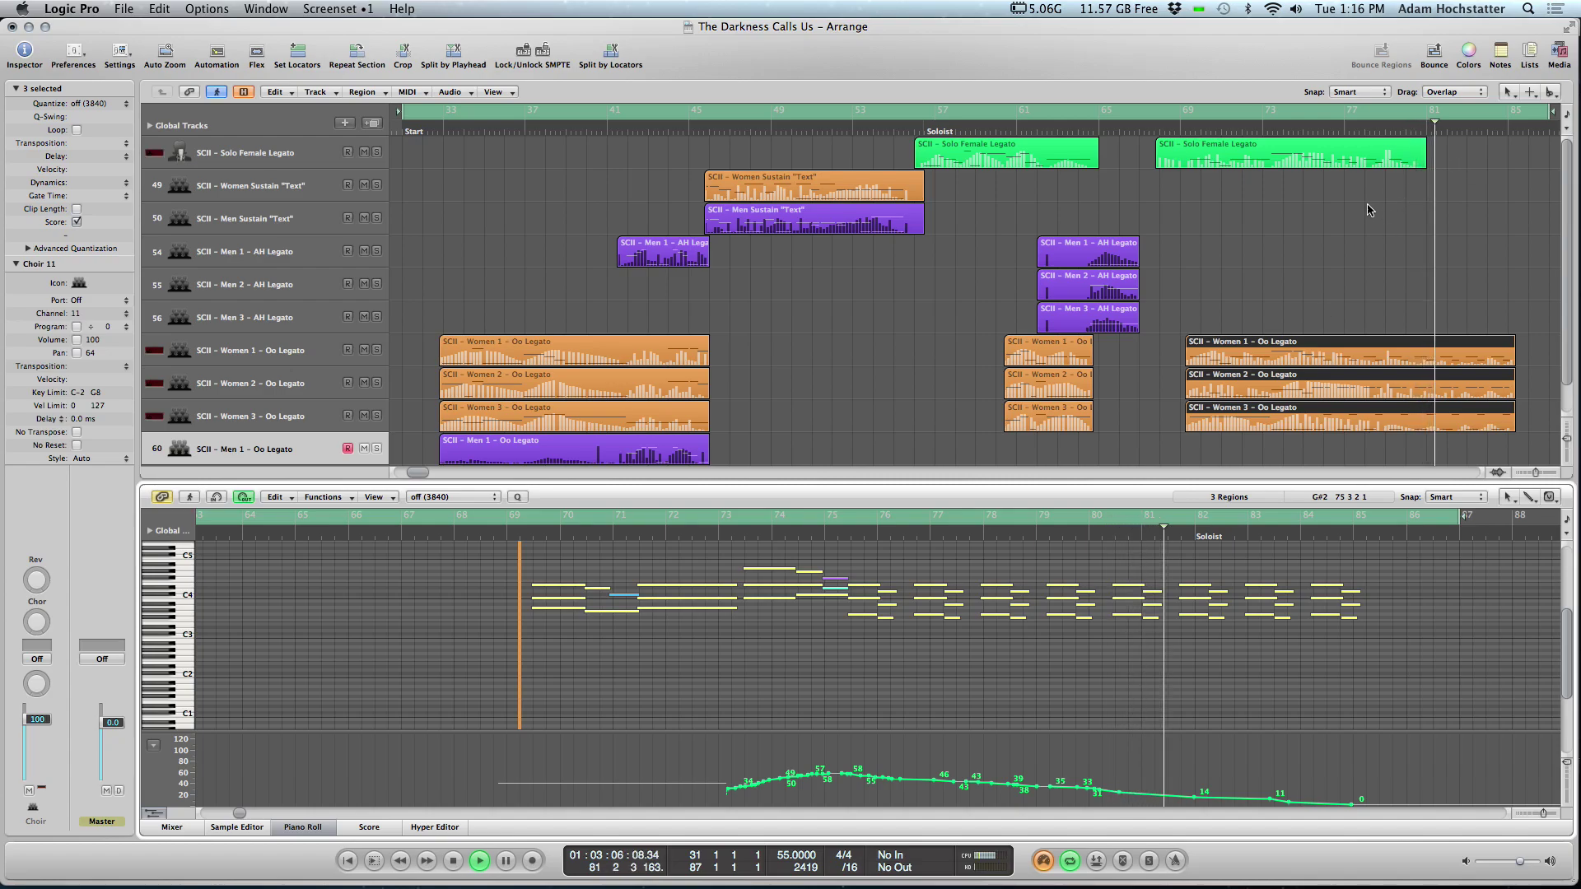
pyautogui.click(1158, 317)
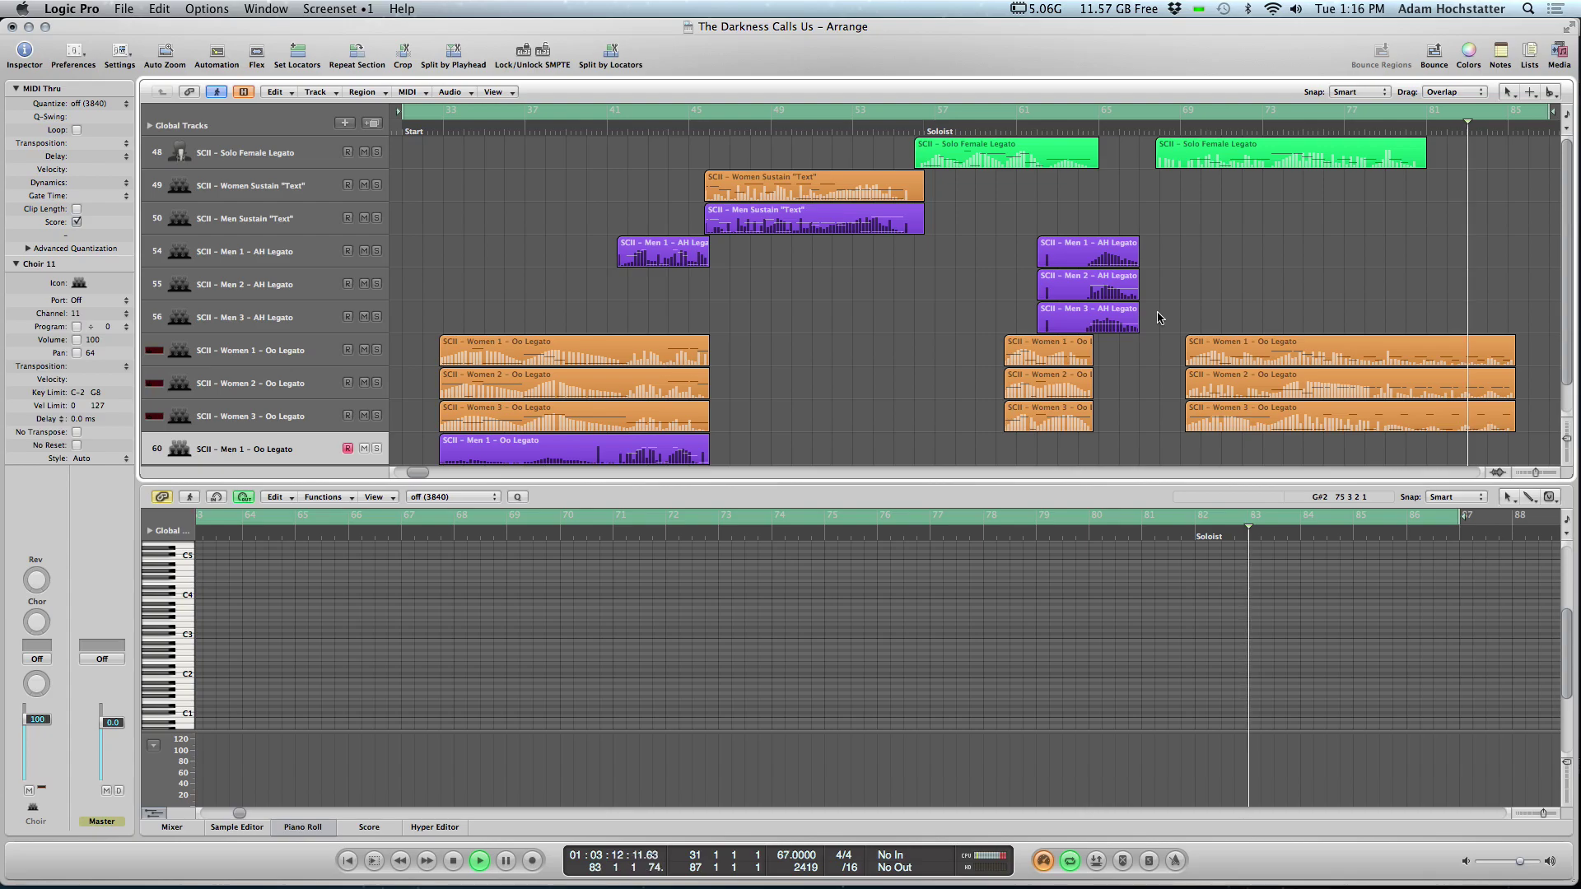
pyautogui.press('space')
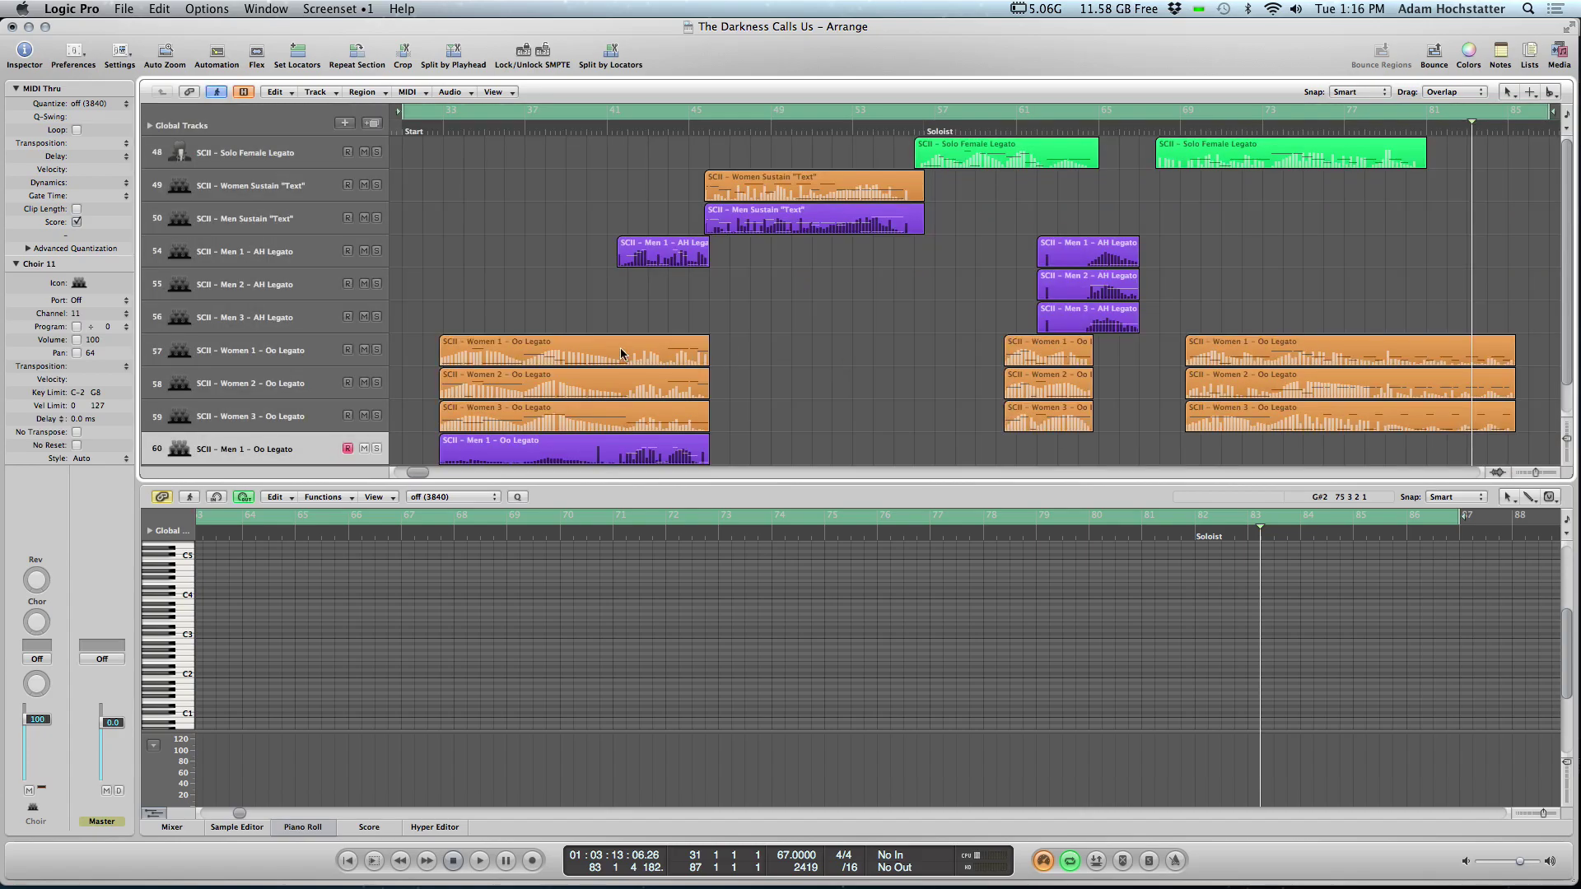
# - Inspect the opening Women 1 Oo, first Solo Female Legato, and Women and Men Sustain "Text" regions individually in the Piano Roll
pyautogui.click(620, 347)
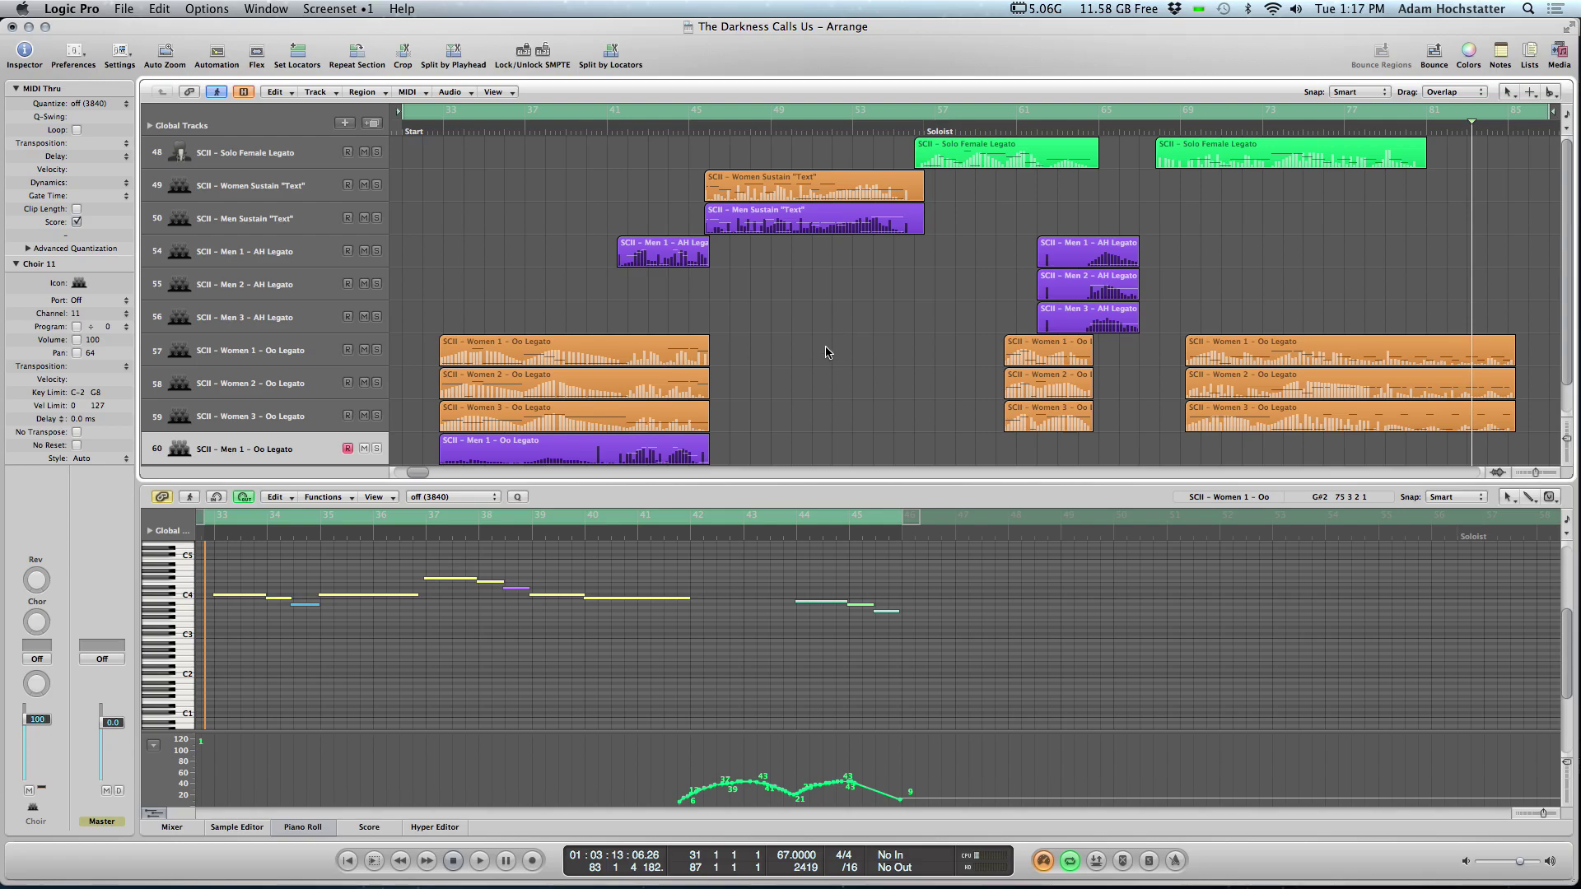
pyautogui.click(1018, 147)
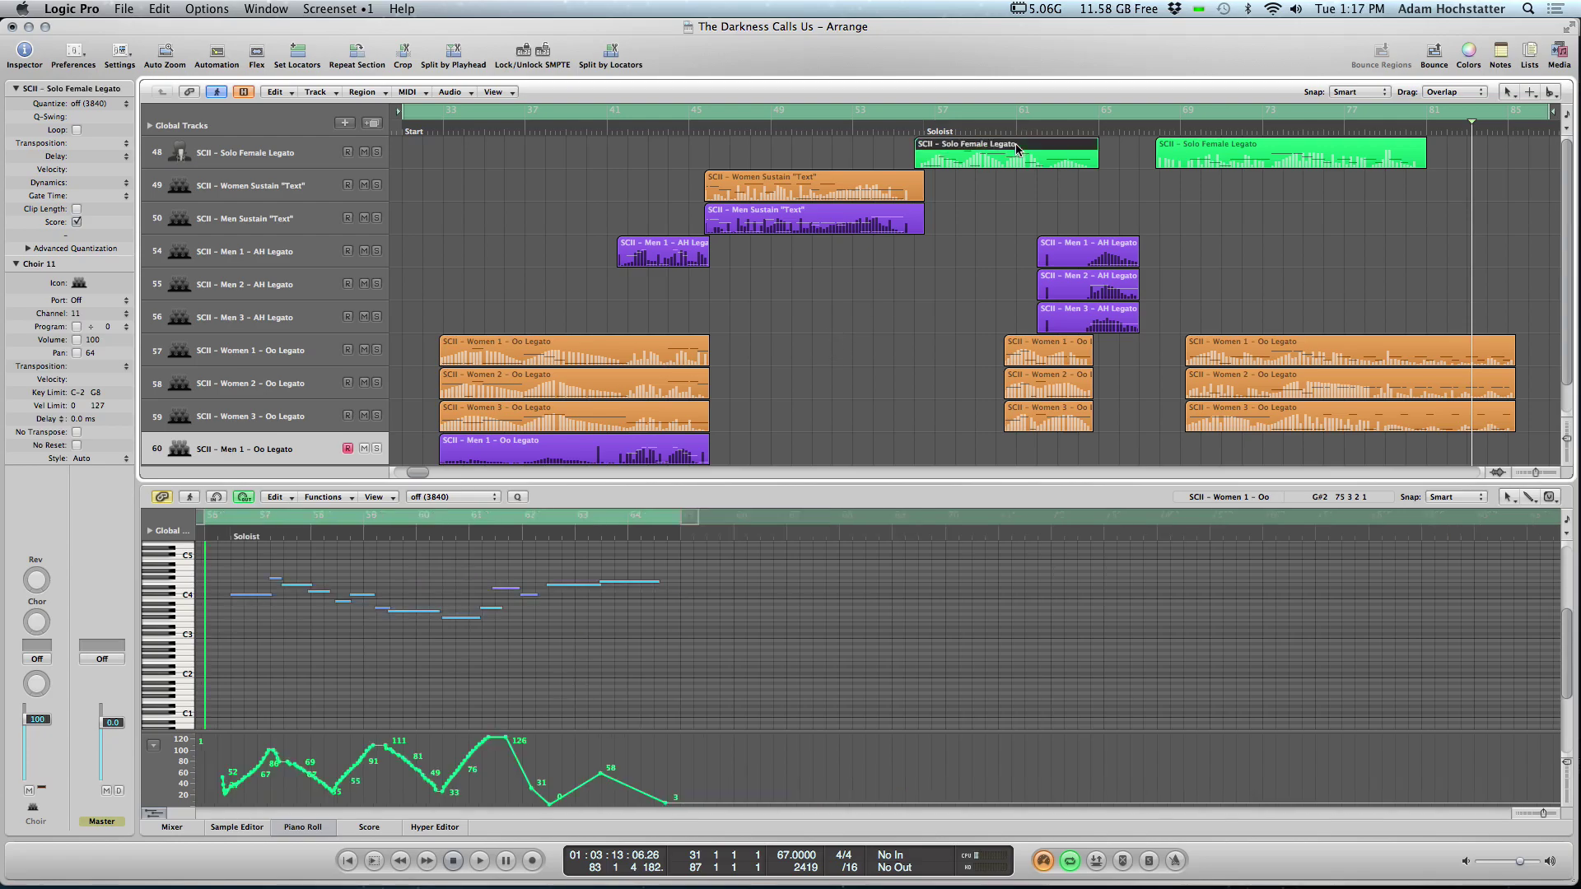
pyautogui.click(882, 179)
pyautogui.click(879, 231)
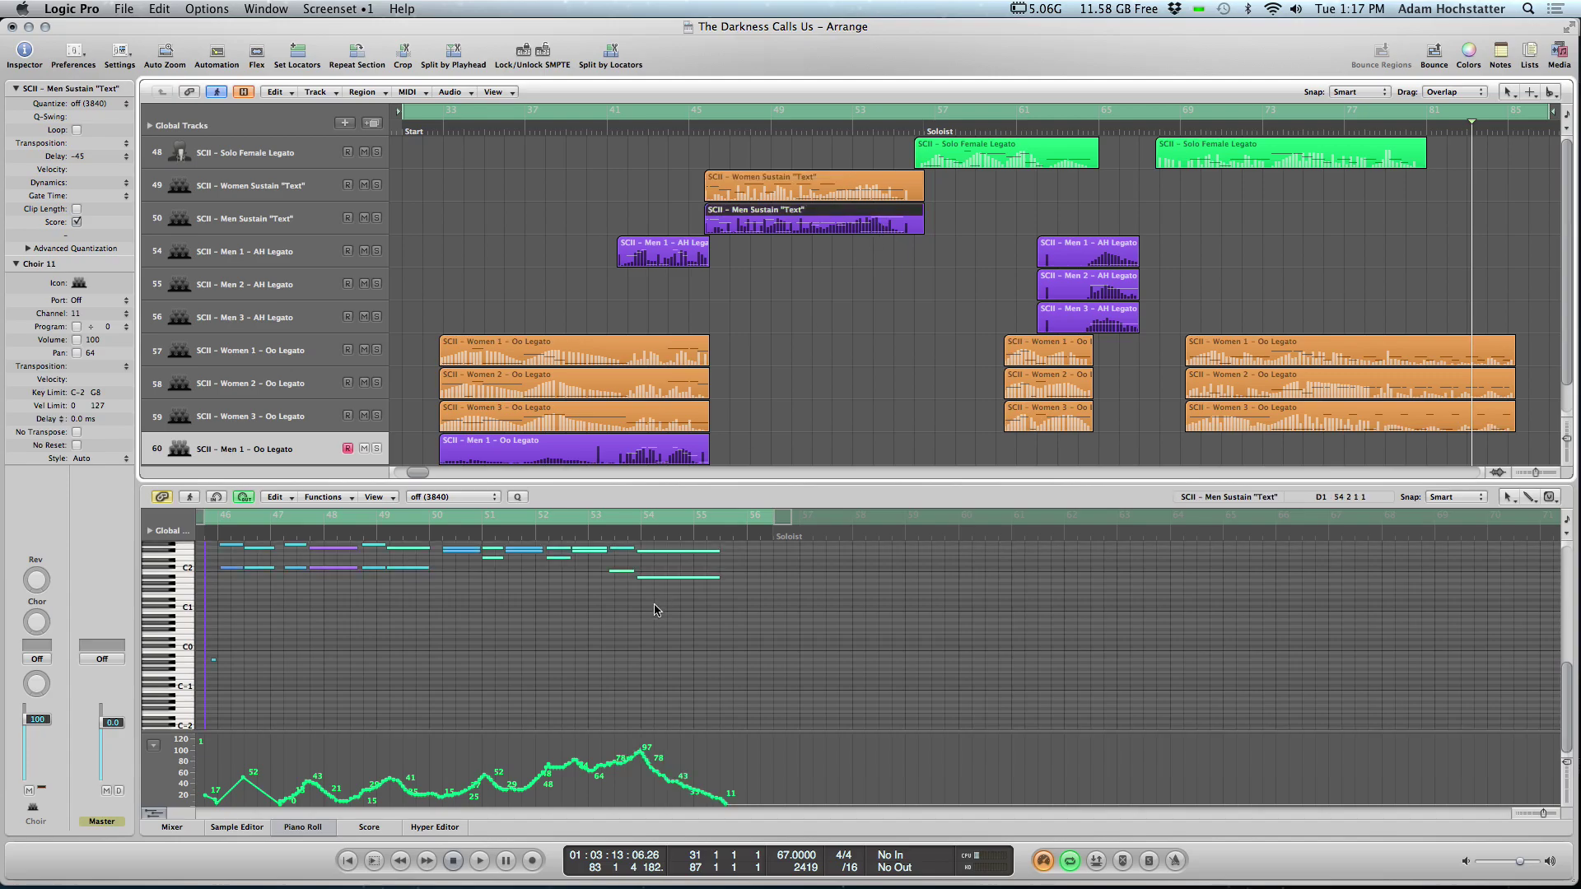